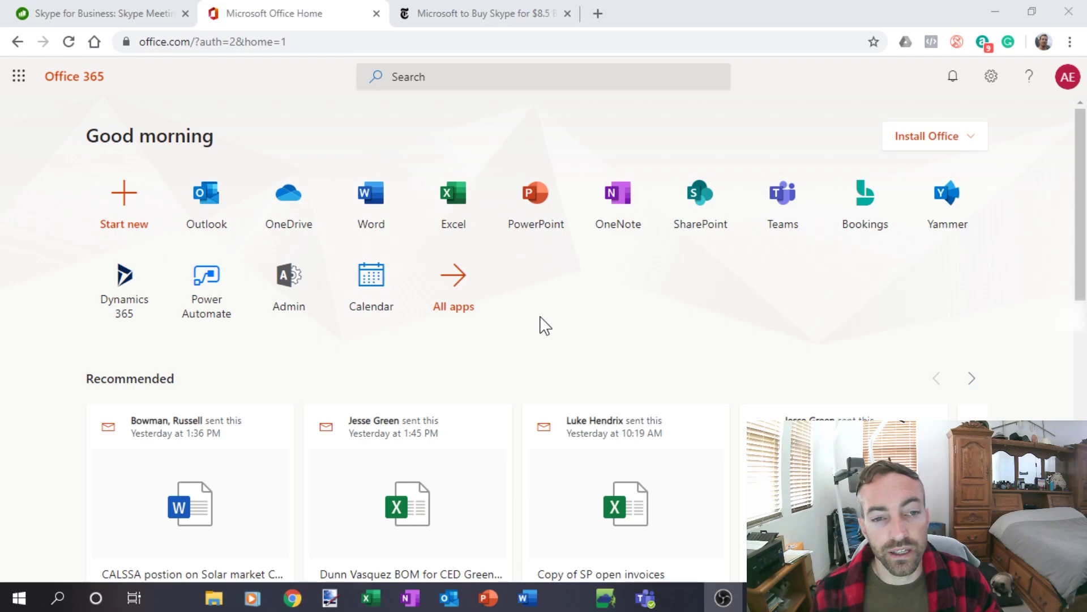
View the news article on Microsoft buying Skype and the Outlook inbox, and return to the Office 365 home page.
{"action": "left_click", "coordinate": [478, 13]}
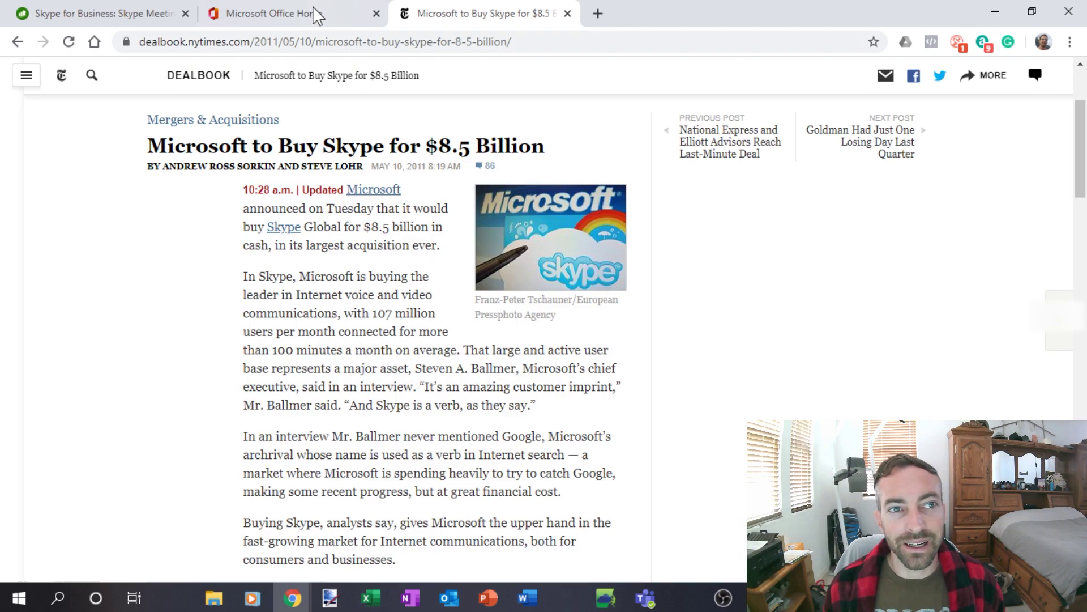
{"action": "key", "text": "alt+Tab"}
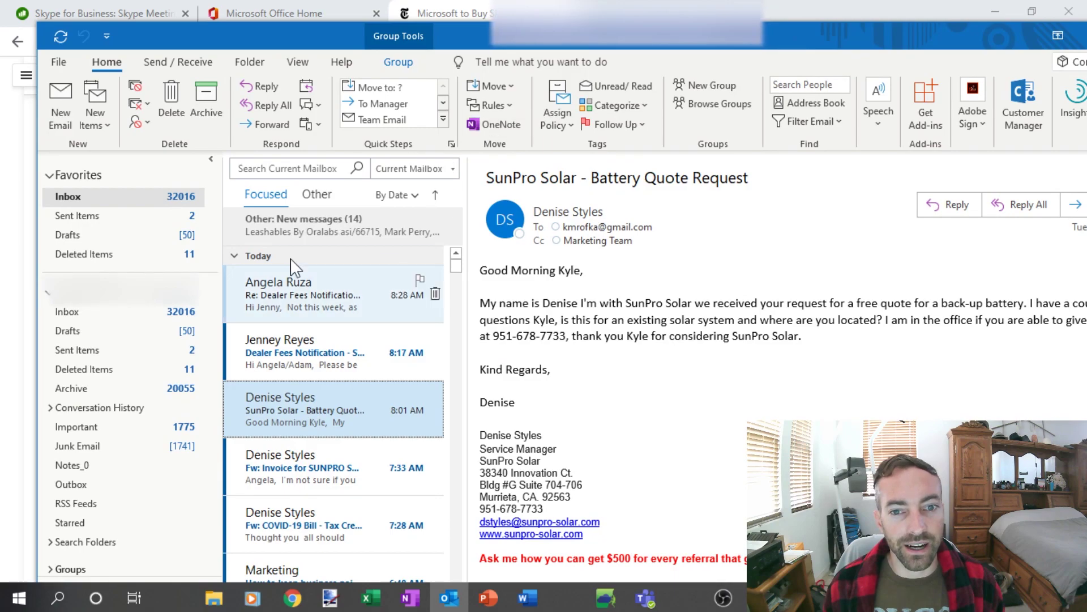
{"action": "double_click", "coordinate": [990, 32]}
{"action": "key", "text": "alt+Tab"}
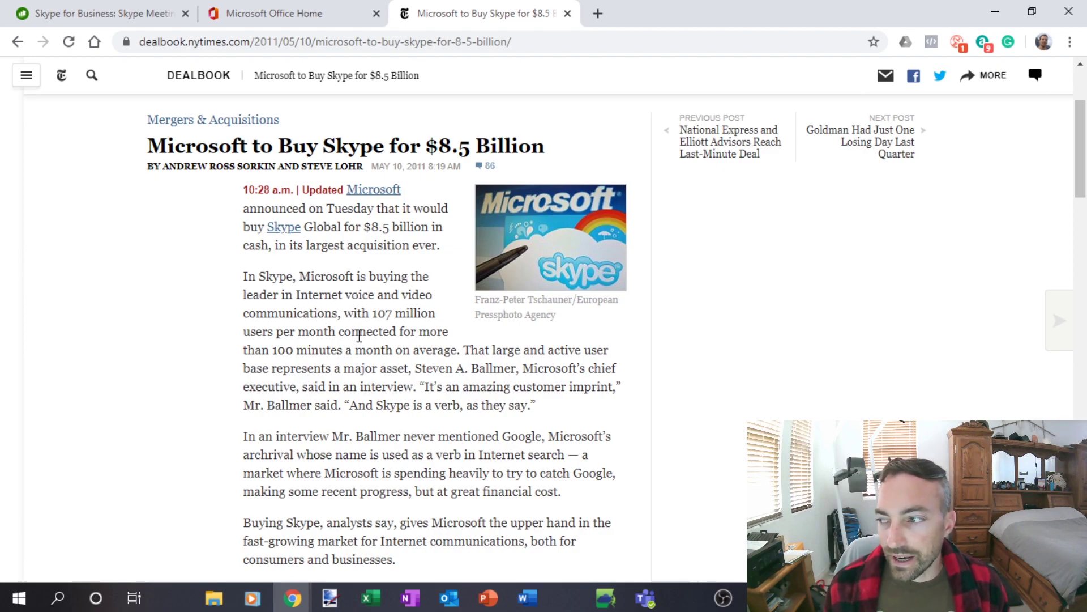
{"action": "left_click", "coordinate": [305, 14]}
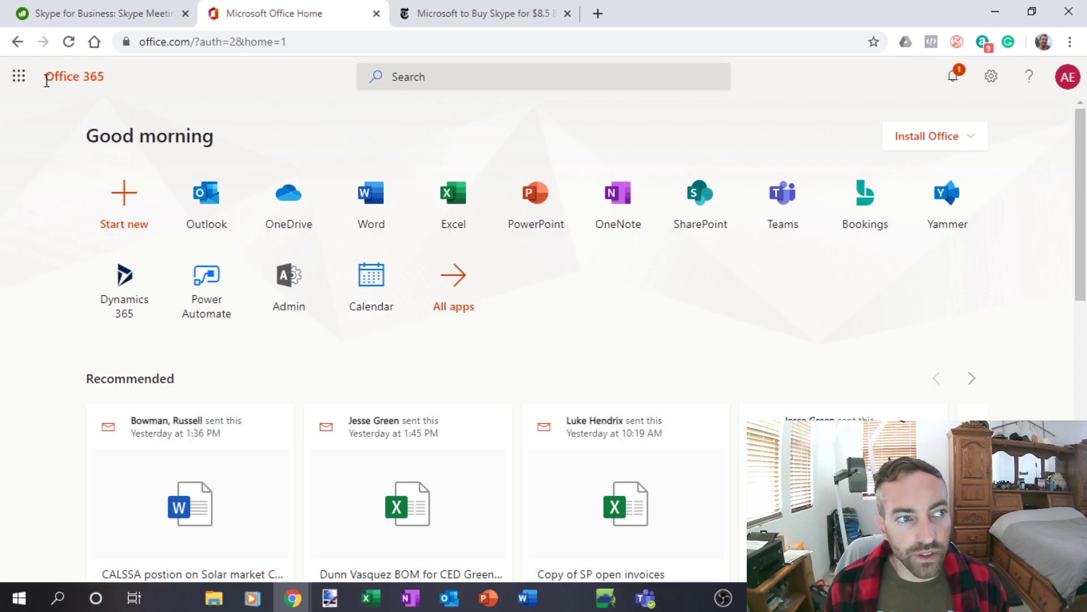
Look through the Office 365 app launcher and open its Office 365 home link, closing both when done.
{"action": "left_click", "coordinate": [20, 81]}
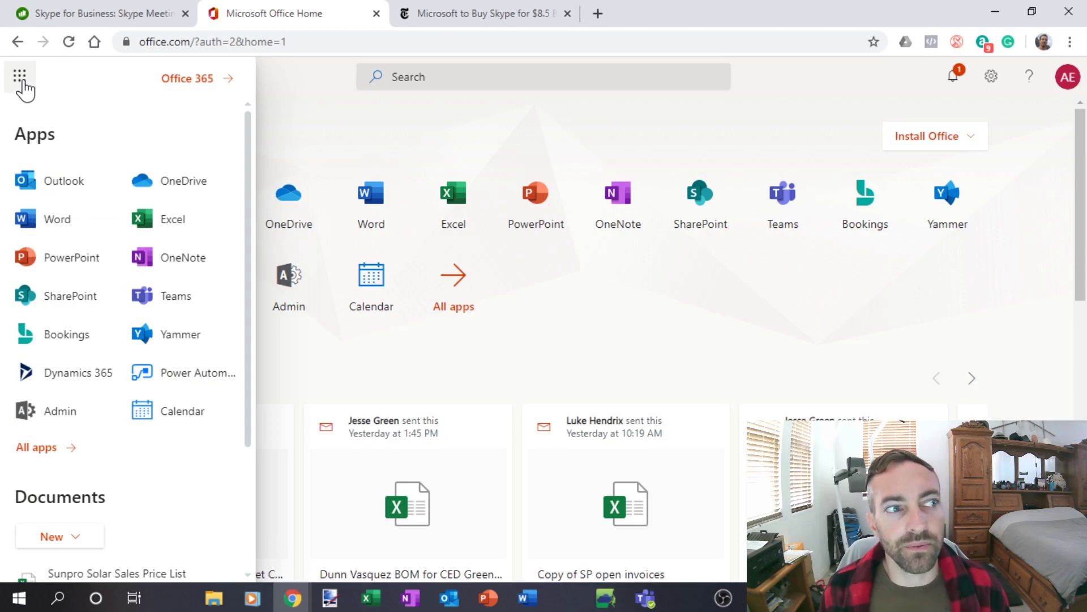
{"action": "left_click", "coordinate": [186, 88]}
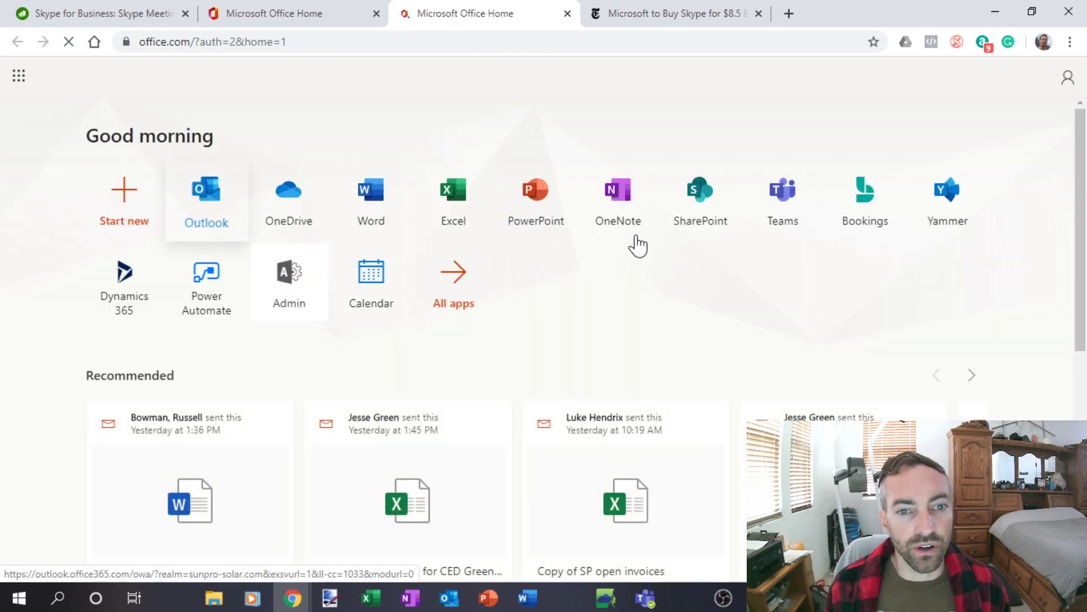
{"action": "left_click", "coordinate": [568, 13]}
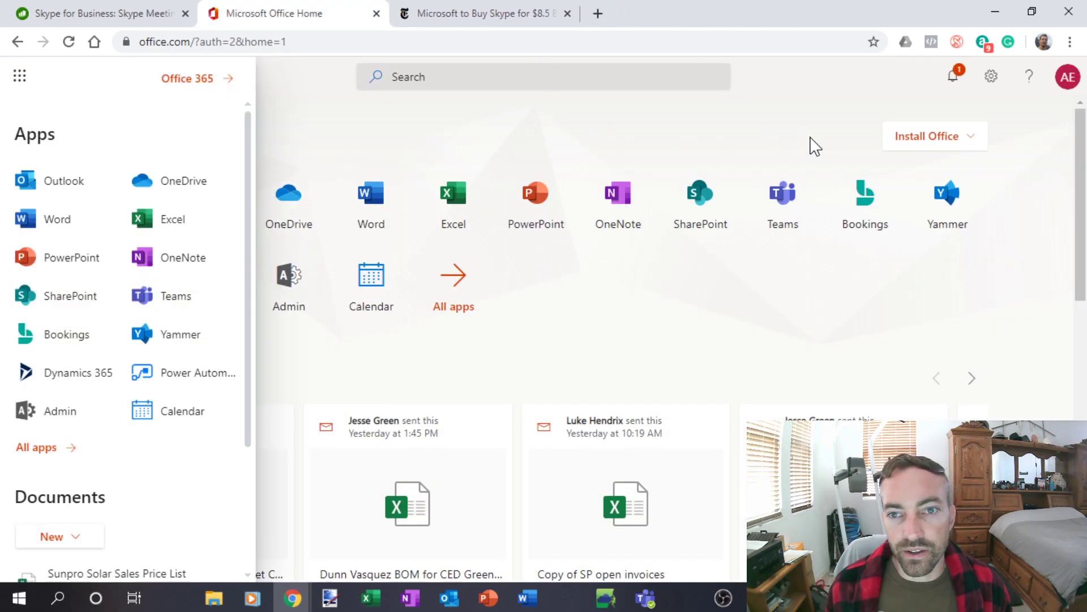
{"action": "left_click", "coordinate": [338, 98]}
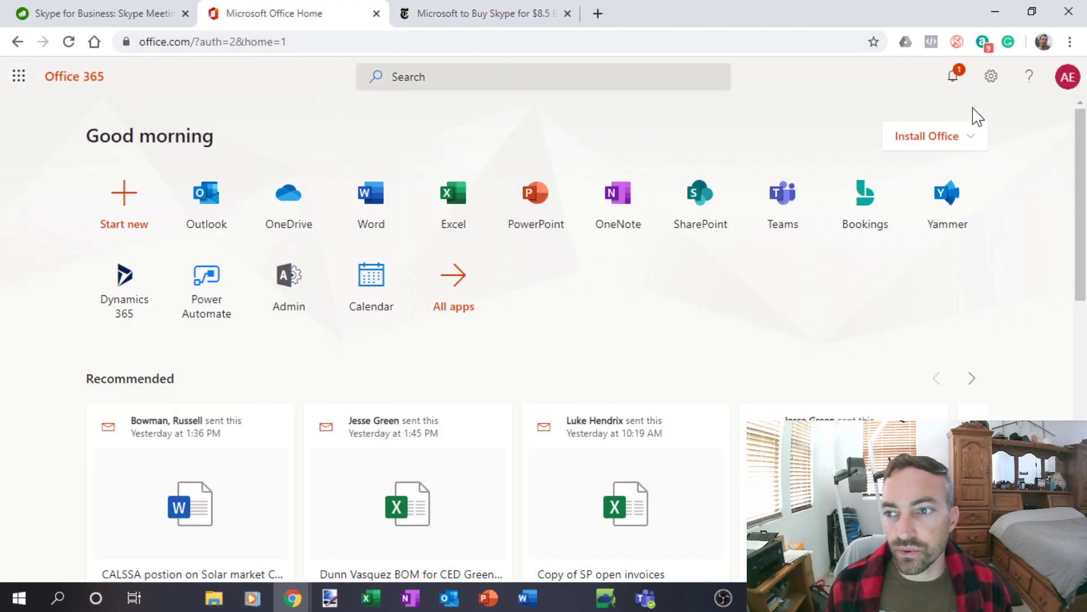
View the Install Office choices and the web version of Outlook, and return to the Office 365 home page.
{"action": "left_click", "coordinate": [968, 142]}
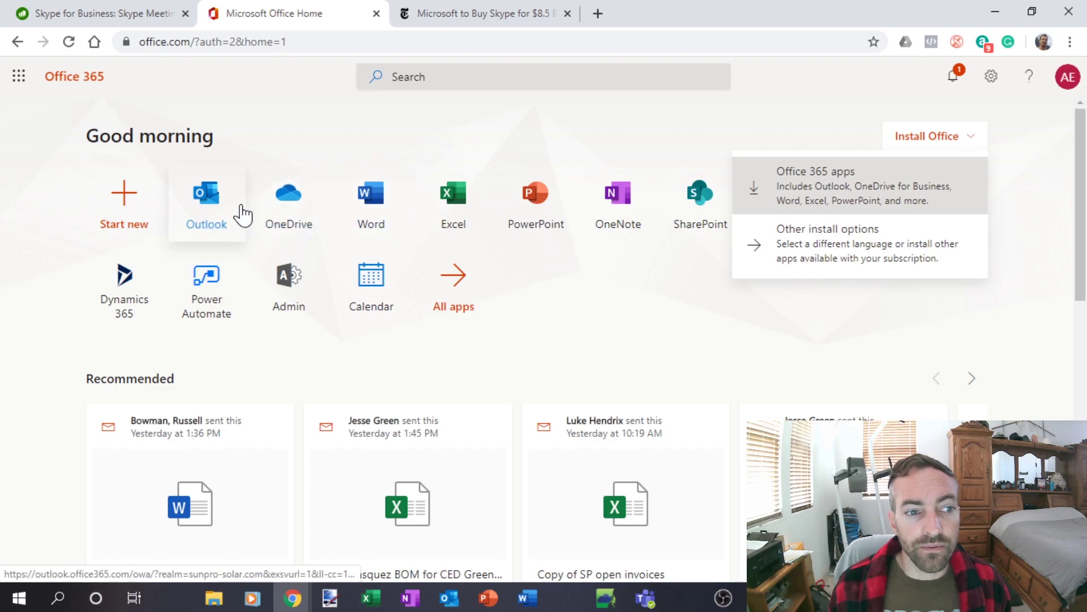
{"action": "left_click", "coordinate": [223, 208]}
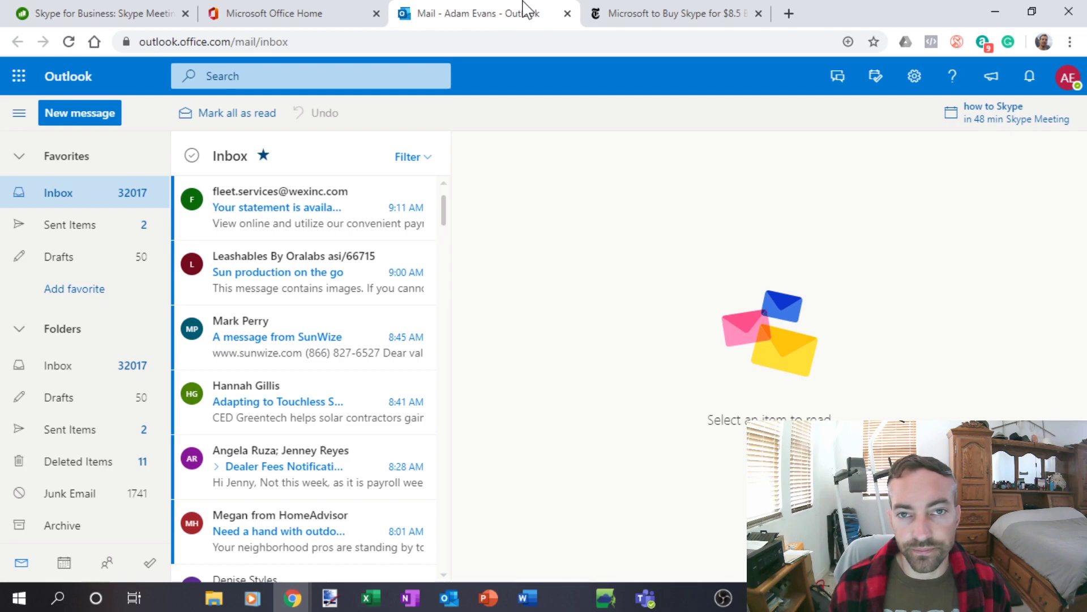
{"action": "left_click", "coordinate": [567, 13]}
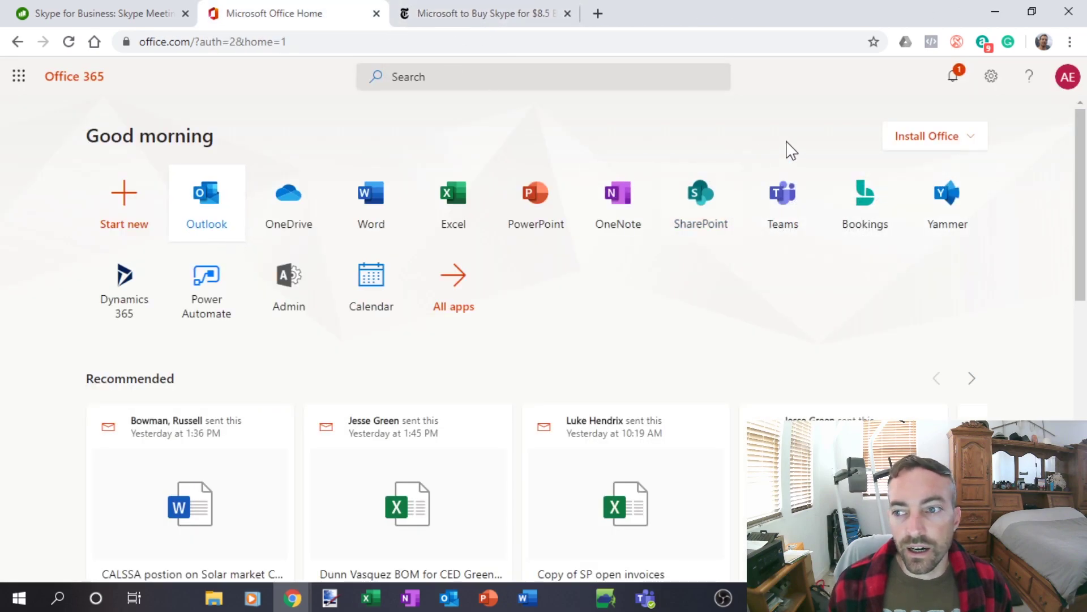
Check the other install options on the account's Apps & devices page for Office and Skype for Business, and return to the home page.
{"action": "left_click", "coordinate": [961, 136]}
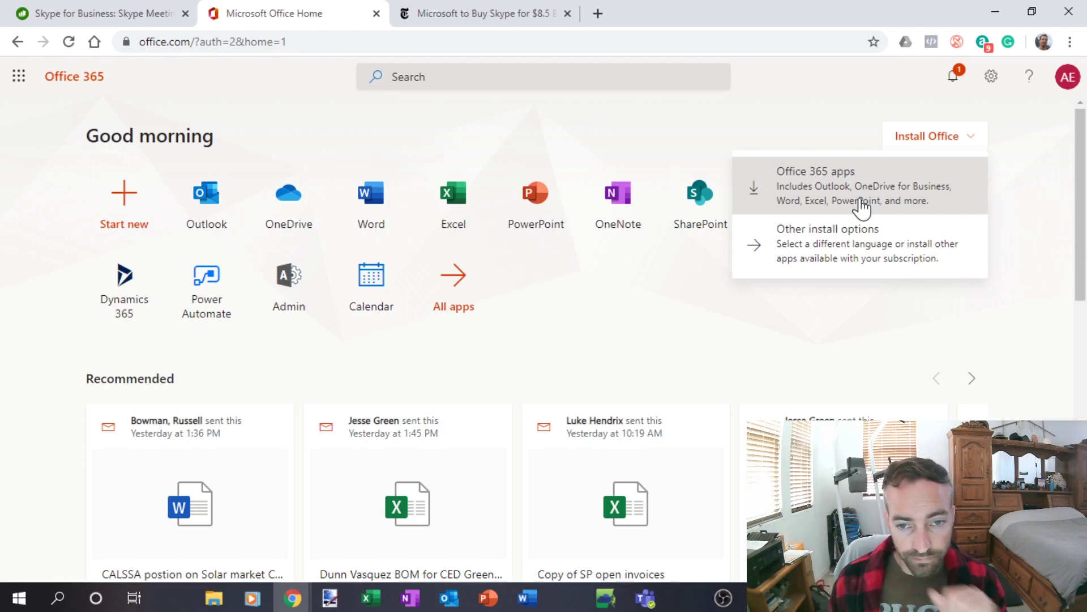
{"action": "left_click", "coordinate": [834, 249]}
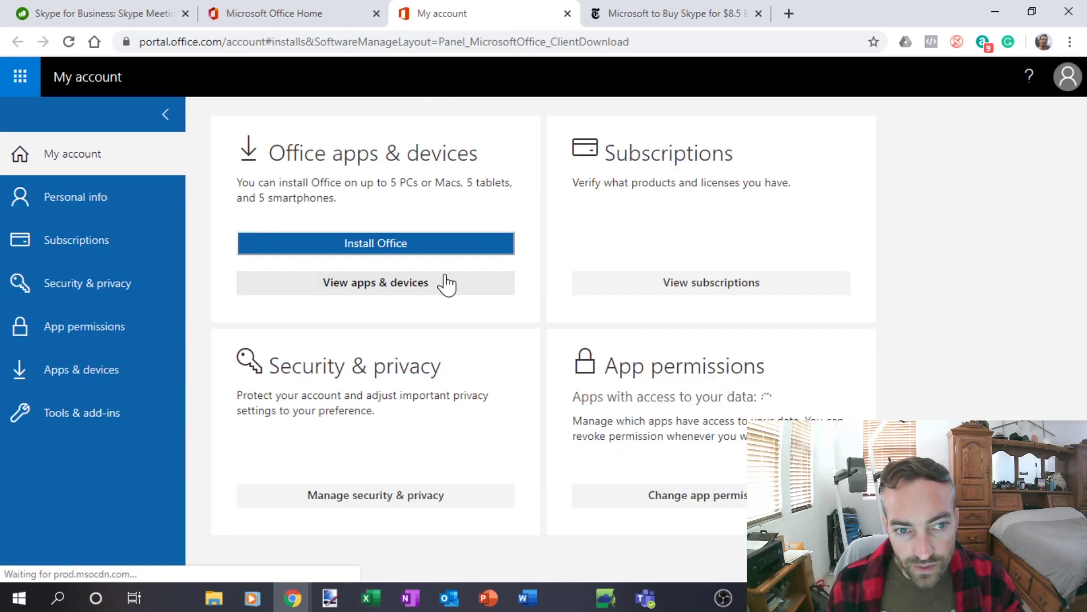
{"action": "left_click", "coordinate": [412, 290]}
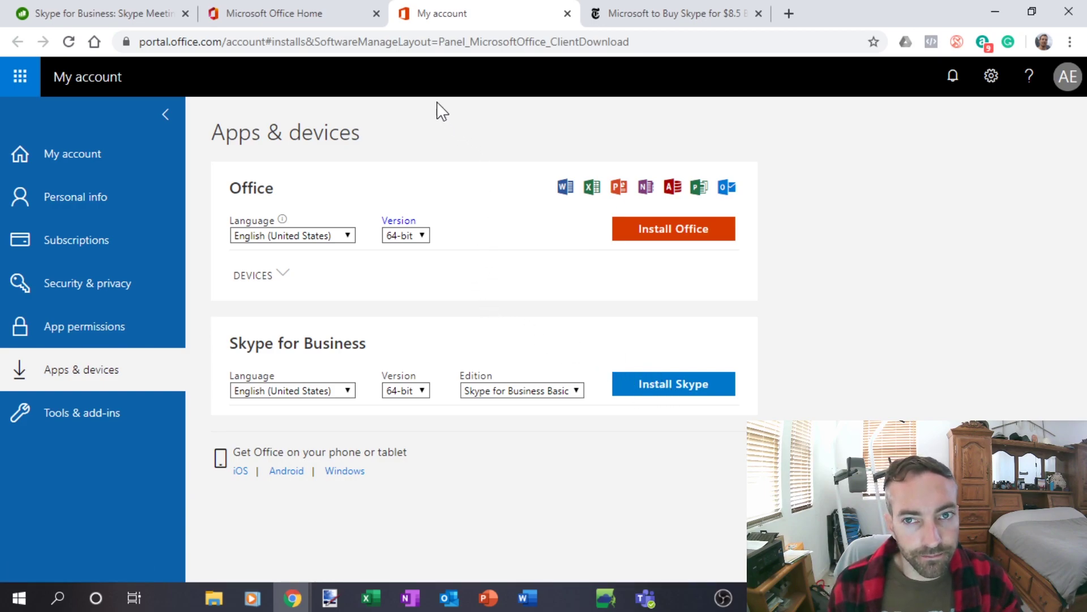
{"action": "left_click", "coordinate": [568, 13]}
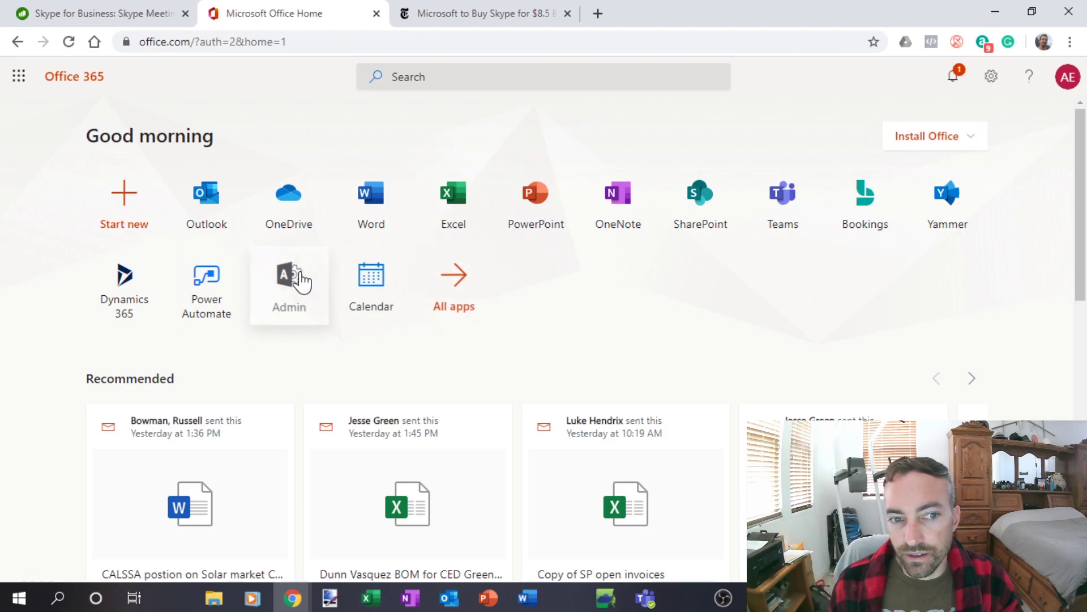
{"action": "left_click", "coordinate": [979, 143]}
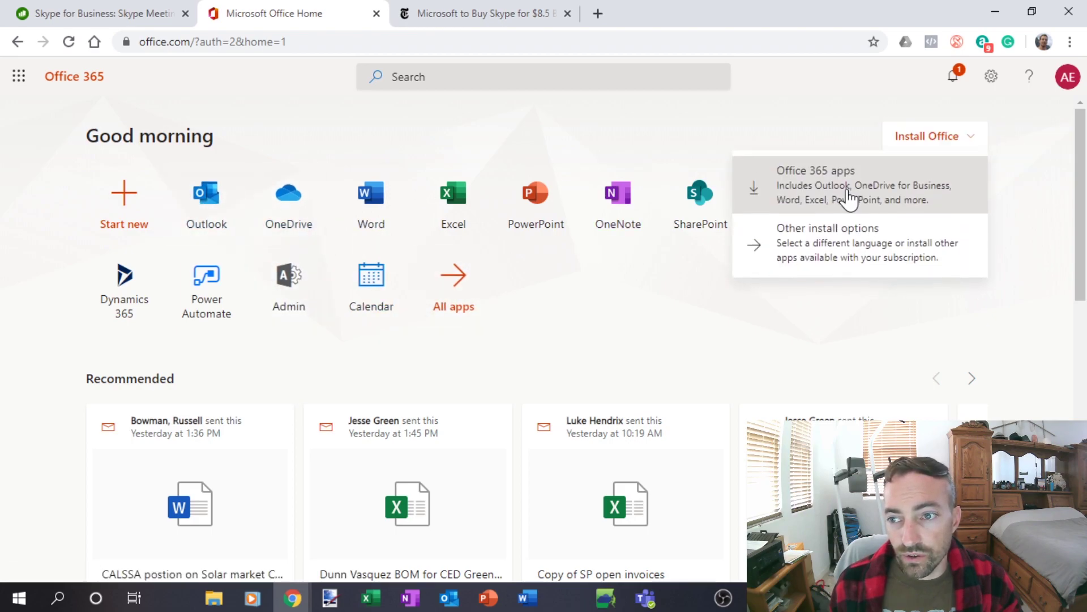
{"action": "left_click", "coordinate": [840, 136]}
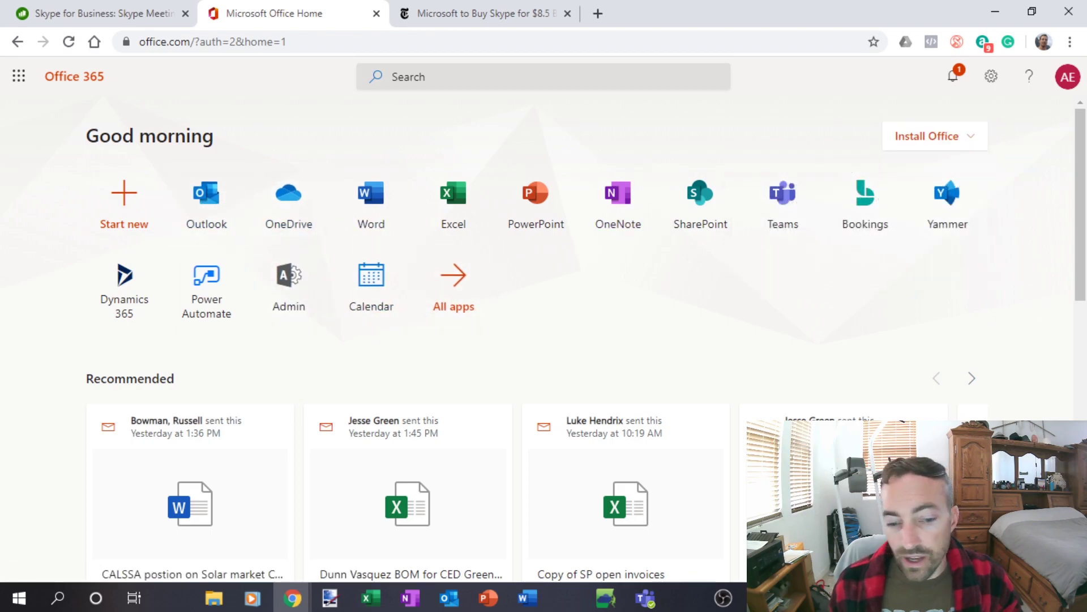
Find the Outlook desktop app through Windows search, launch it, and glance at its account information before returning to the inbox.
{"action": "left_click", "coordinate": [57, 597]}
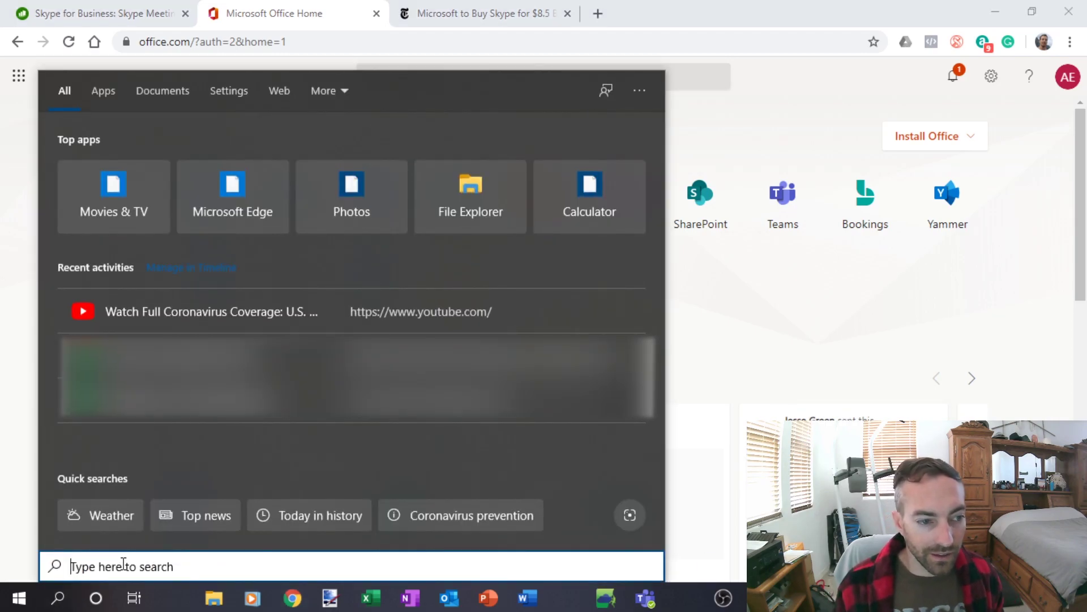
{"action": "type", "text": "outl"}
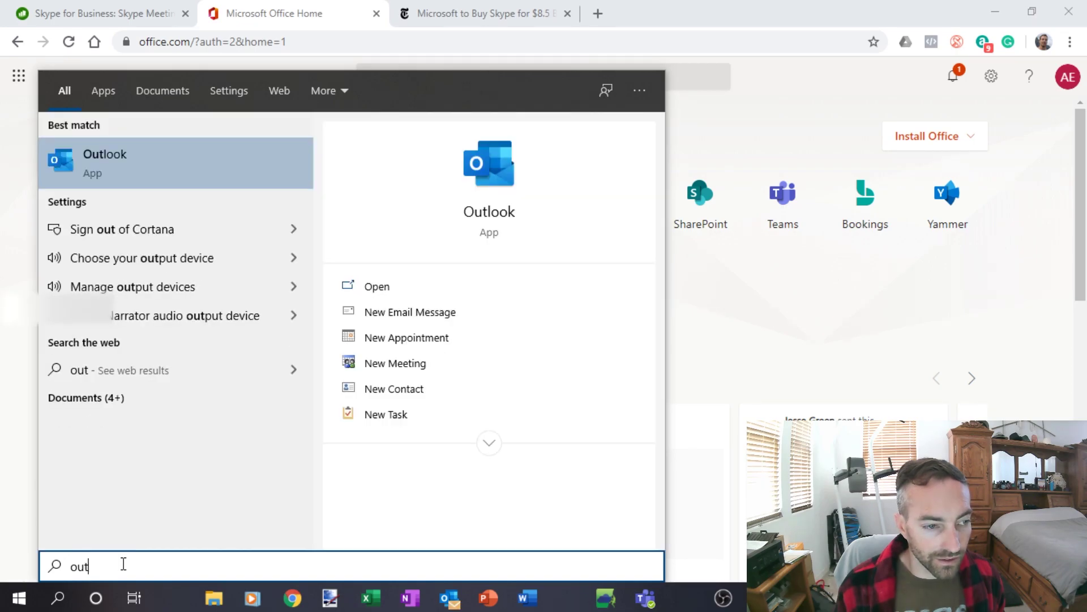
{"action": "left_click", "coordinate": [156, 186]}
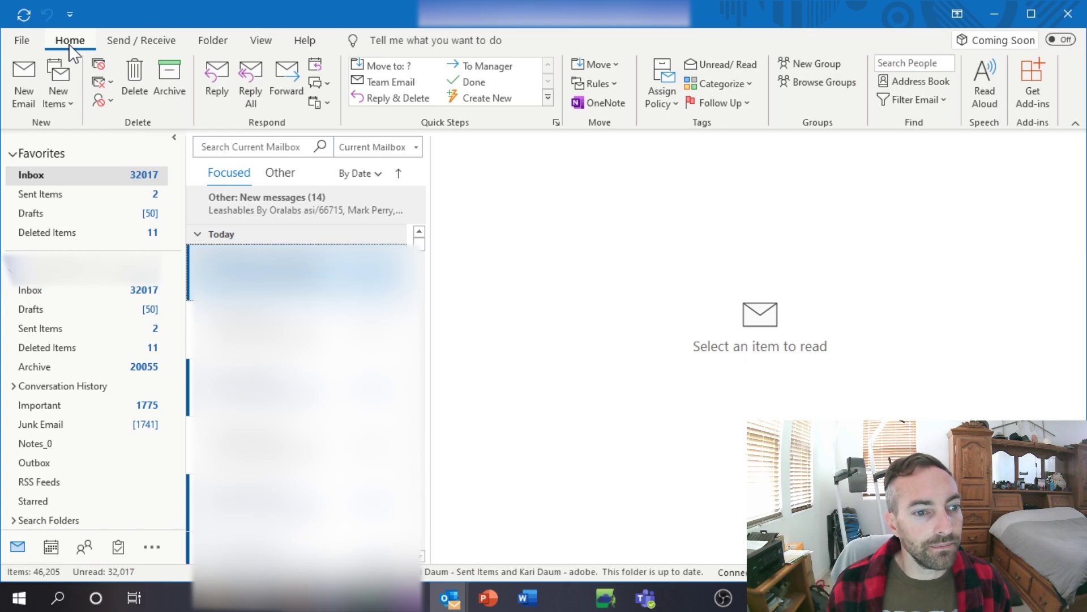
{"action": "left_click", "coordinate": [23, 41]}
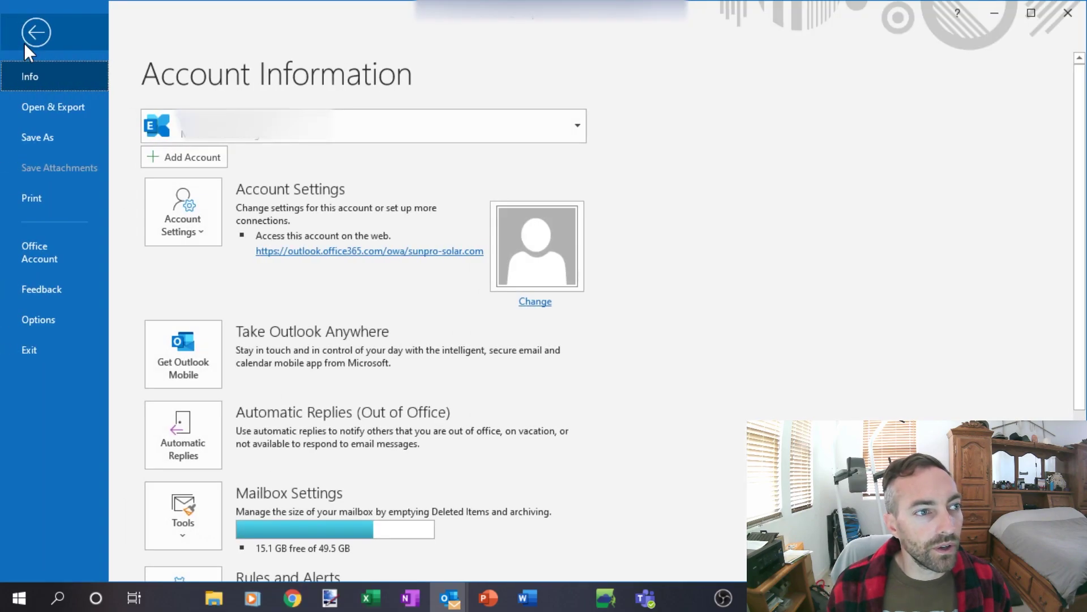
{"action": "left_click", "coordinate": [25, 46]}
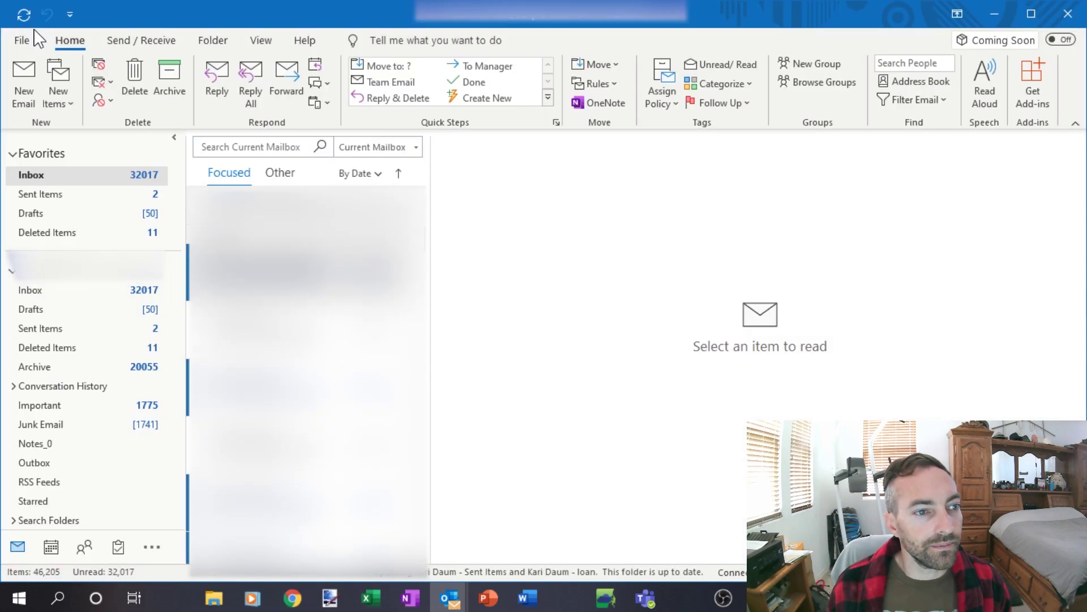
Create a new meeting and position its window so the full set of meeting commands can be seen.
{"action": "left_click", "coordinate": [63, 102]}
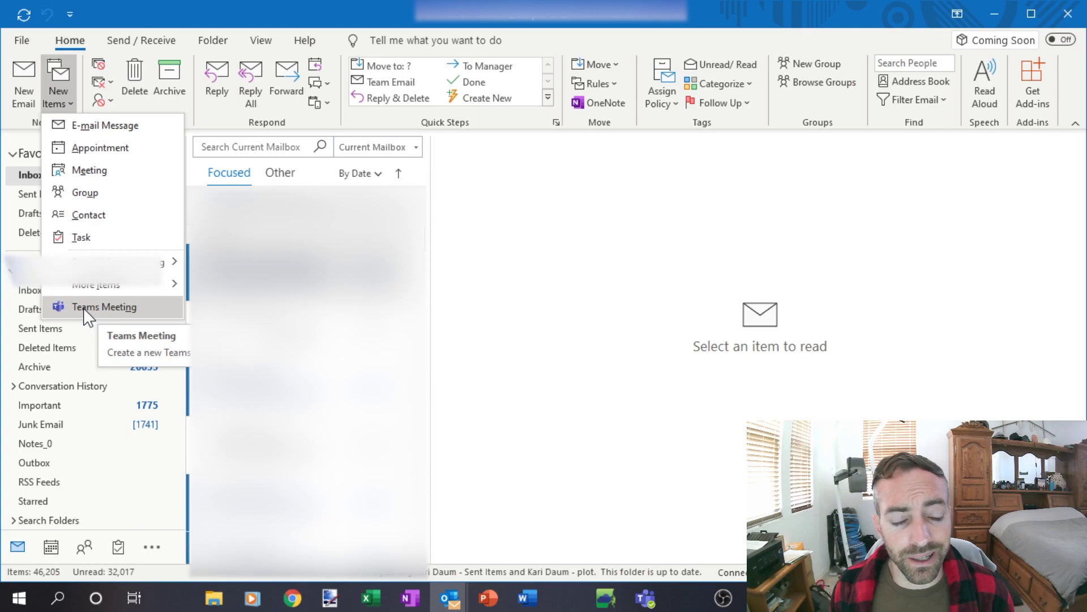
{"action": "left_click", "coordinate": [89, 171]}
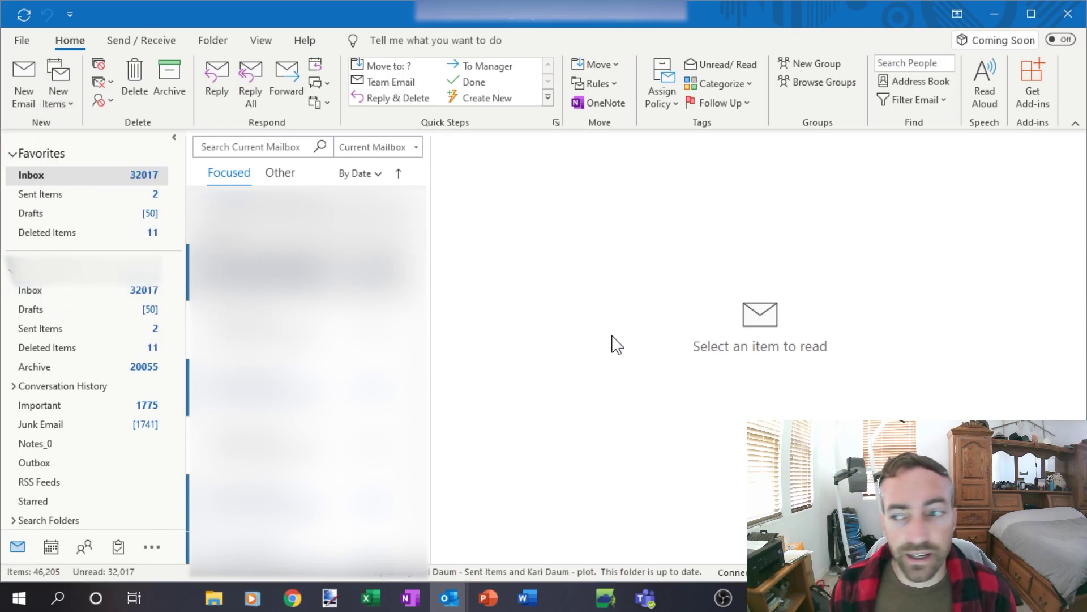
{"action": "left_click_drag", "start_coordinate": [913, 100], "coordinate": [701, 57]}
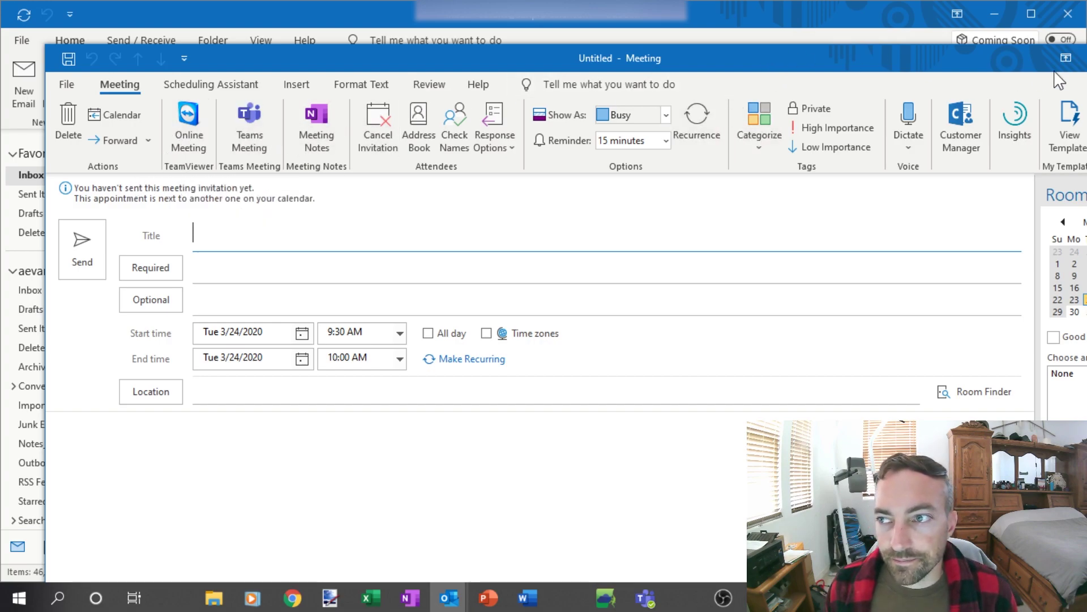
{"action": "left_click_drag", "start_coordinate": [984, 46], "coordinate": [884, 70]}
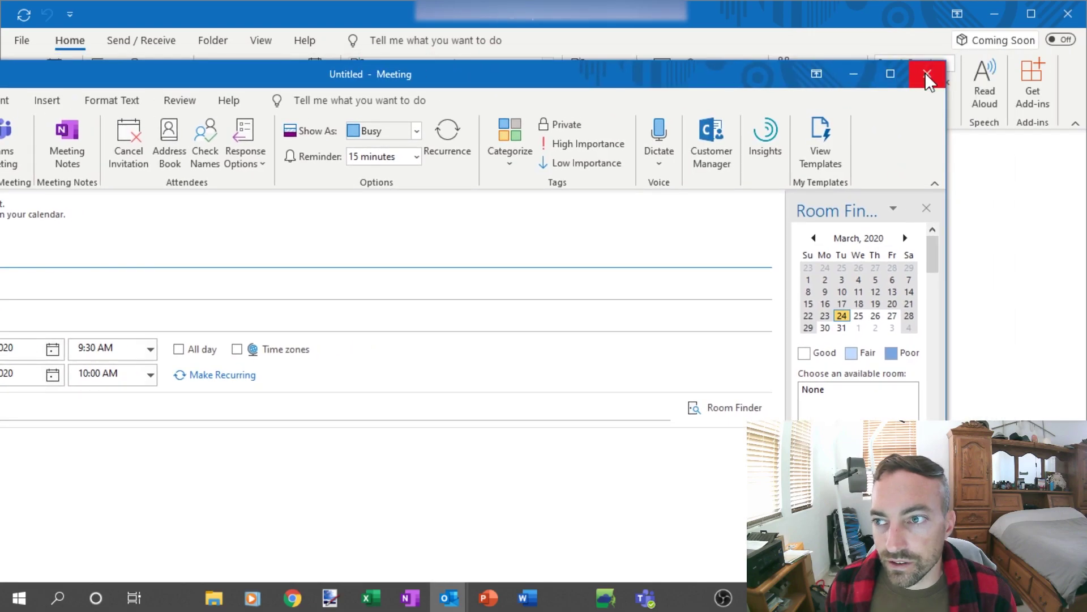
{"action": "left_click_drag", "start_coordinate": [684, 73], "coordinate": [911, 49]}
Open the Add-ins page of Outlook Options and select the Skype Meeting Add-in for Microsoft Office.
{"action": "left_click", "coordinate": [48, 79]}
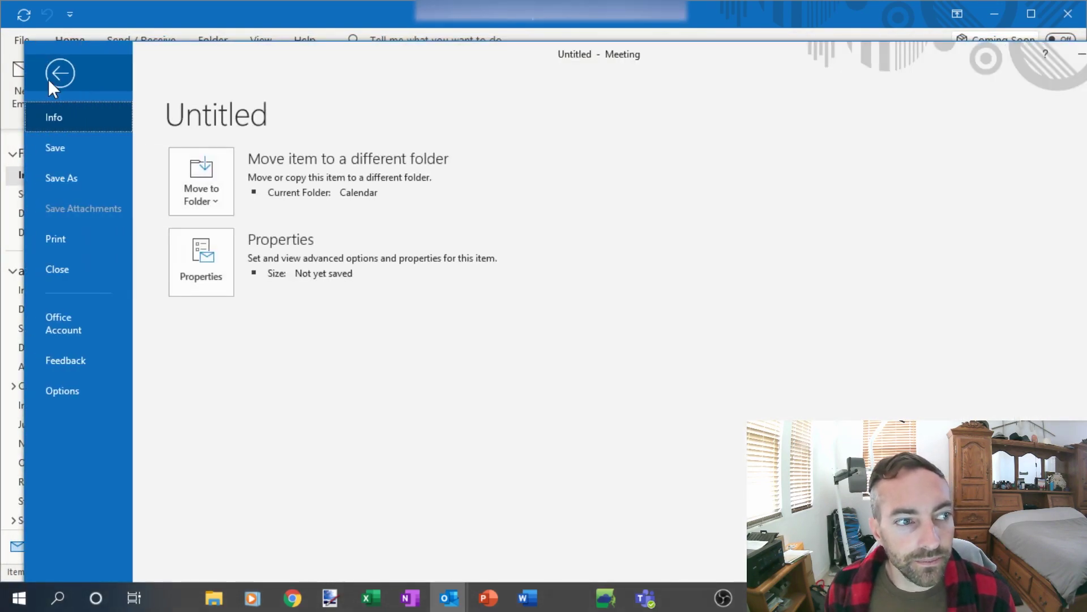
{"action": "left_click", "coordinate": [64, 388]}
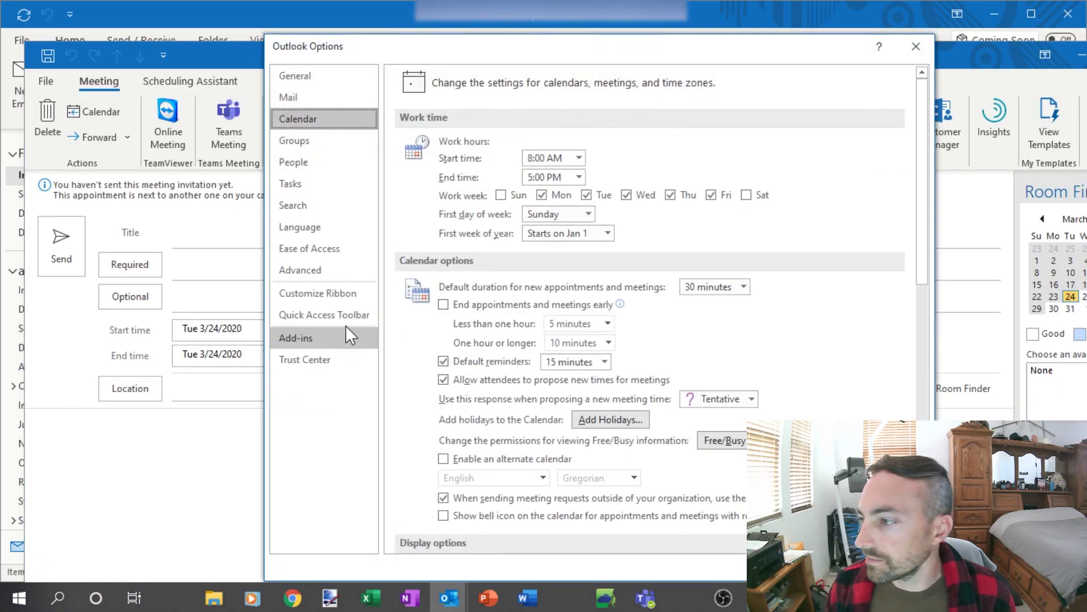
{"action": "left_click", "coordinate": [305, 338]}
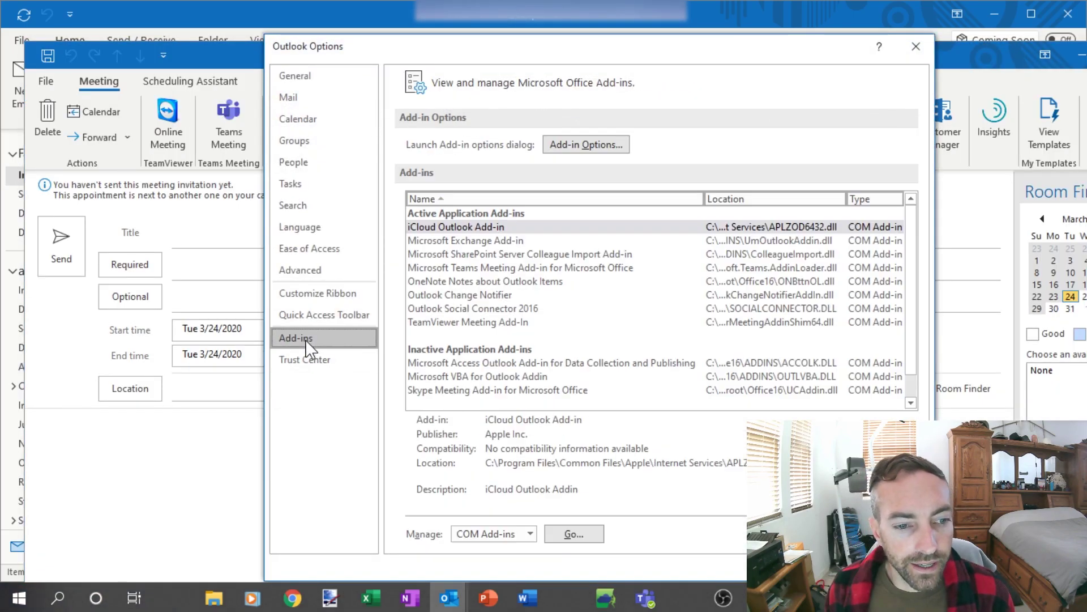
{"action": "left_click", "coordinate": [466, 390]}
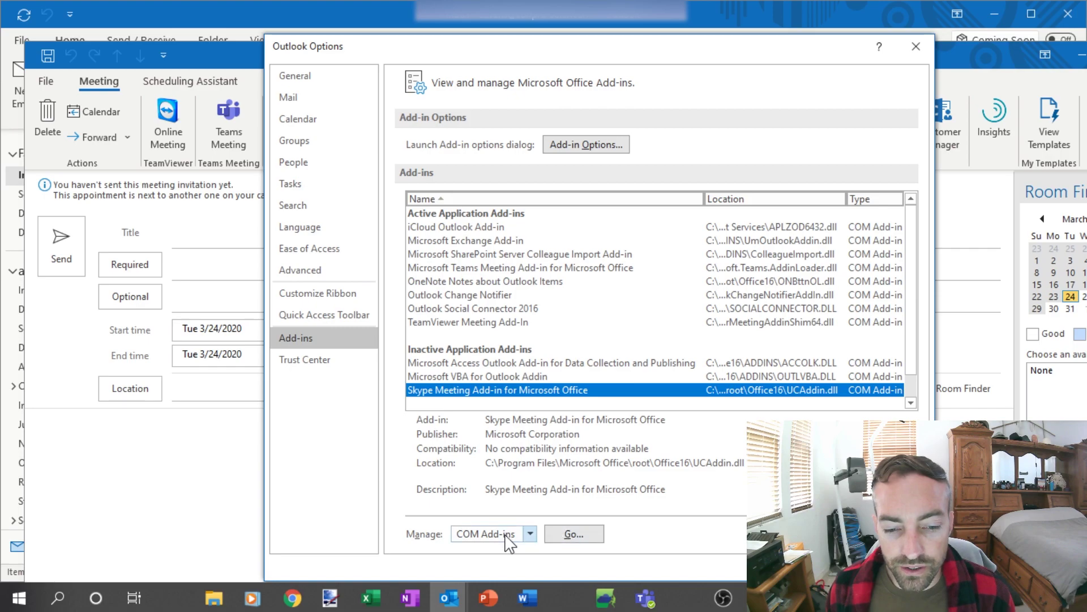
Enable the Skype Meeting Add-in for Microsoft Office among the COM add-ins and try the Skype Meeting command on the untitled meeting.
{"action": "left_click", "coordinate": [573, 534]}
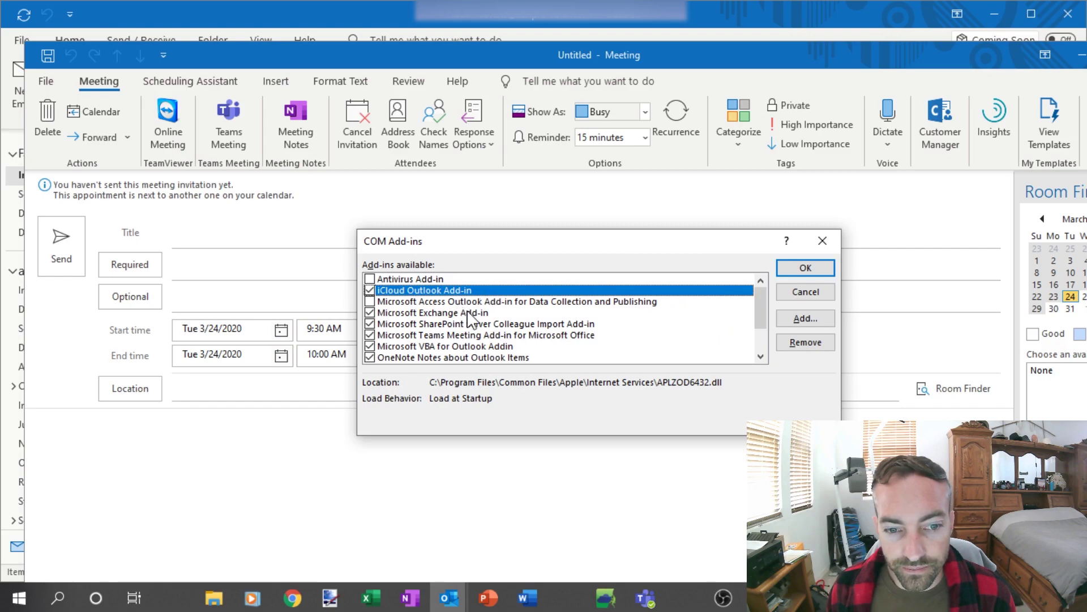
{"action": "left_click", "coordinate": [468, 315]}
{"action": "left_click_drag", "start_coordinate": [759, 311], "coordinate": [760, 348]}
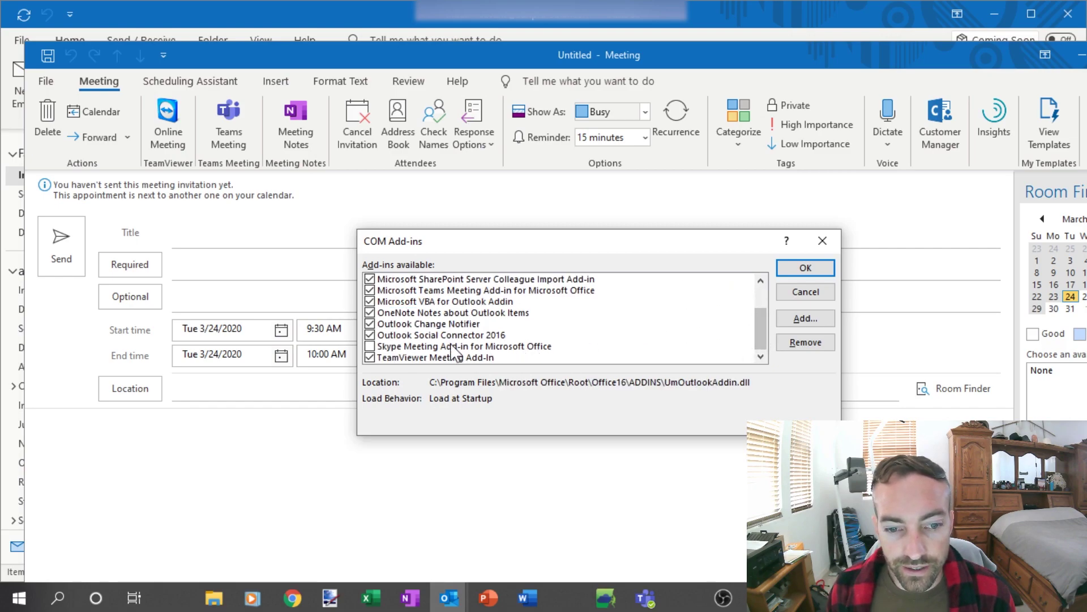
{"action": "left_click", "coordinate": [370, 346]}
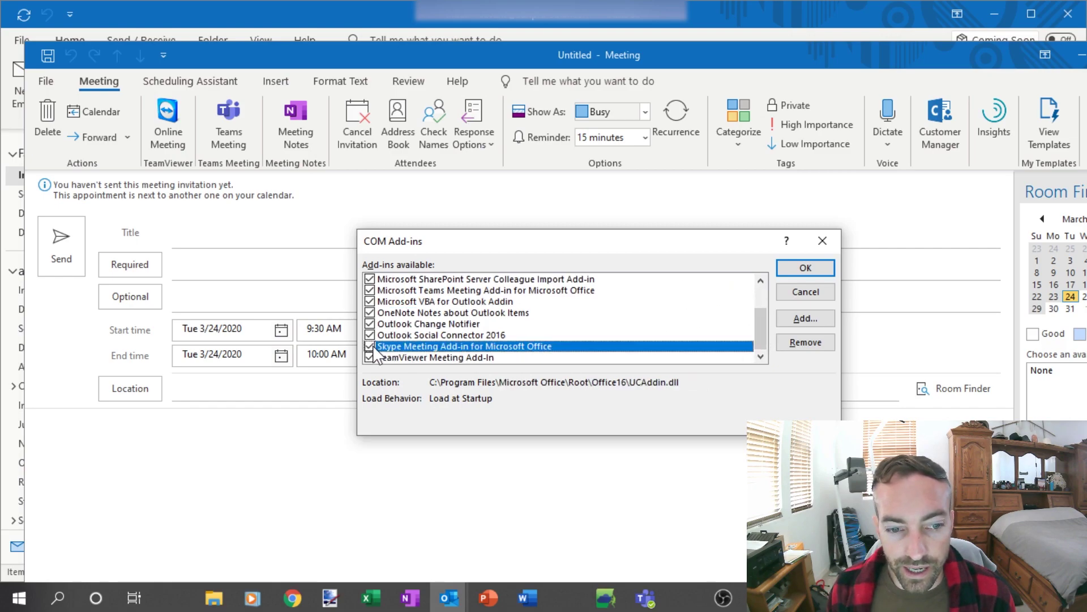
{"action": "left_click", "coordinate": [806, 269]}
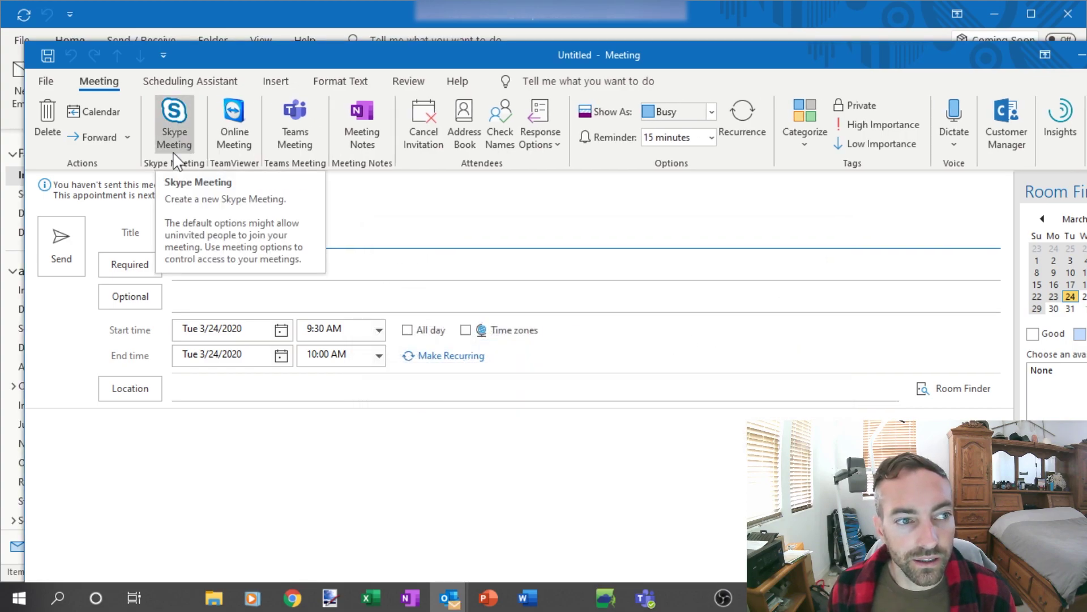
{"action": "left_click", "coordinate": [175, 124]}
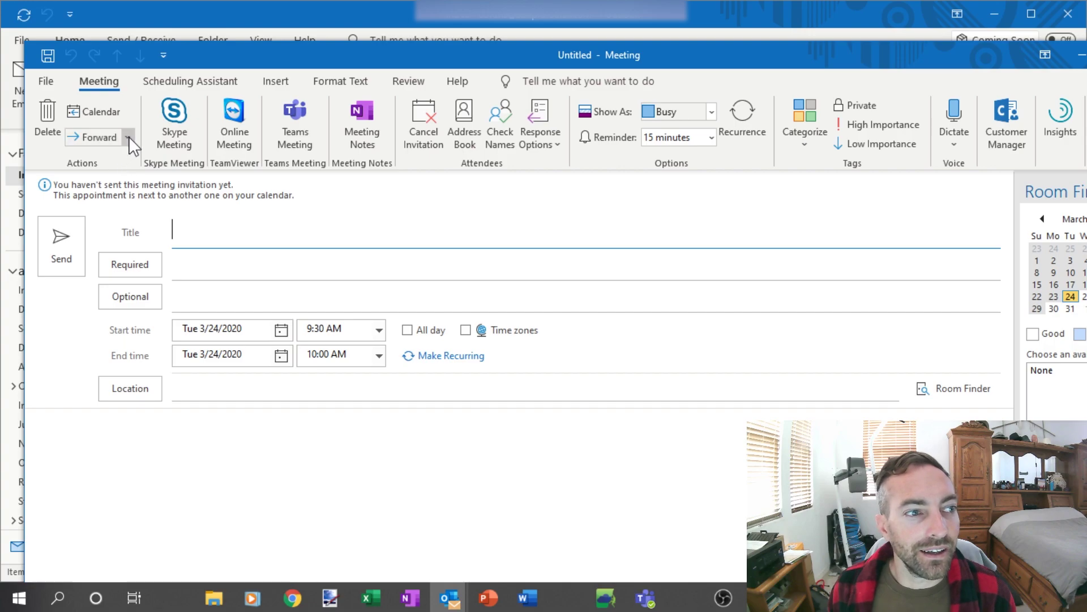
Close the untitled meeting and save its changes.
{"action": "left_click", "coordinate": [45, 82]}
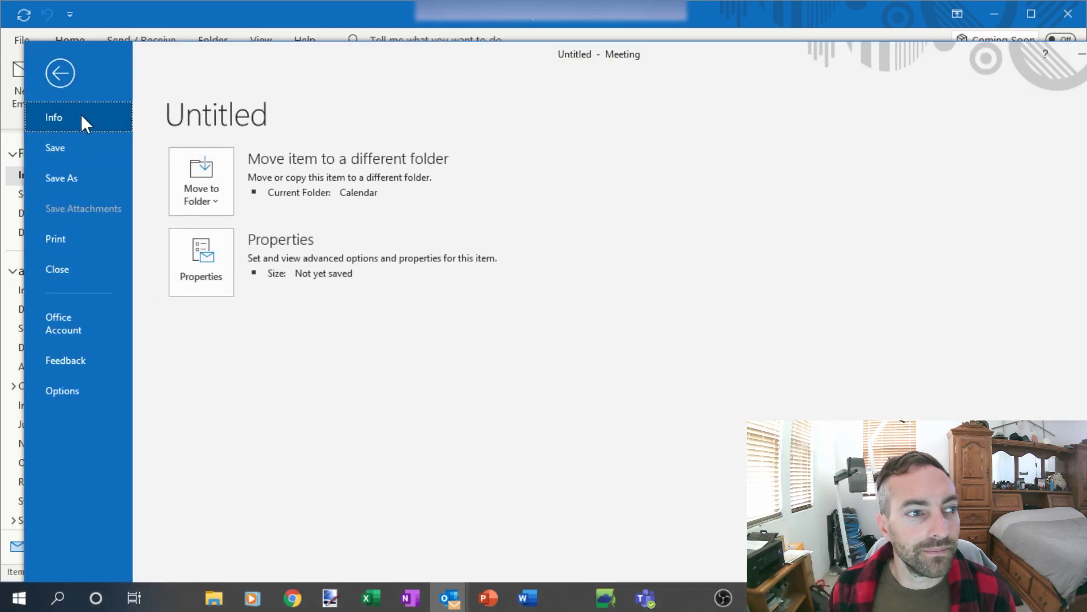
{"action": "key", "text": "Escape"}
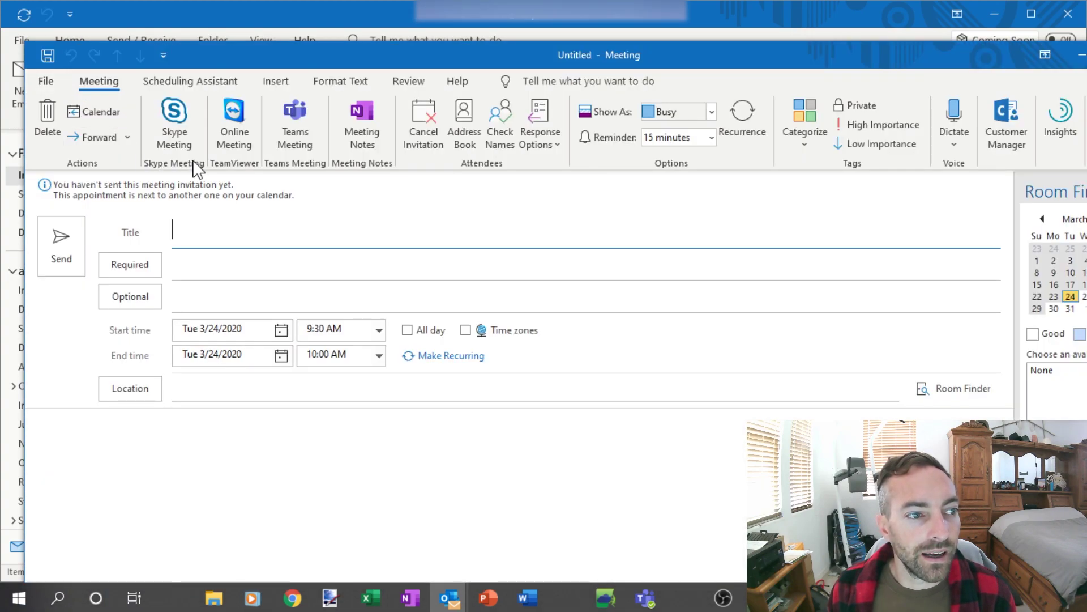
{"action": "left_click_drag", "start_coordinate": [986, 59], "coordinate": [909, 57]}
{"action": "left_click", "coordinate": [972, 70]}
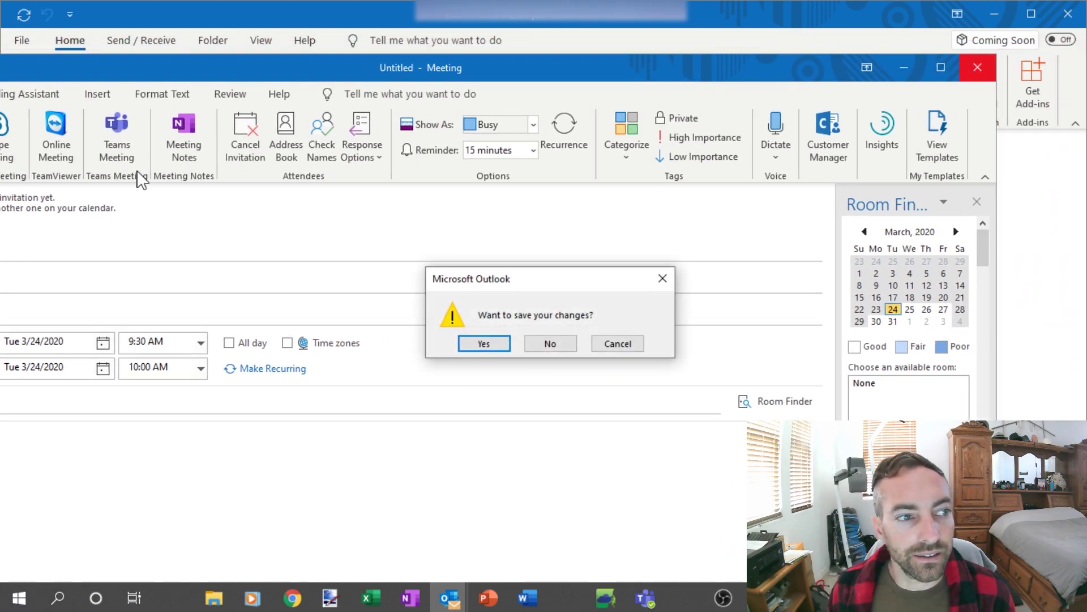
{"action": "left_click", "coordinate": [493, 344]}
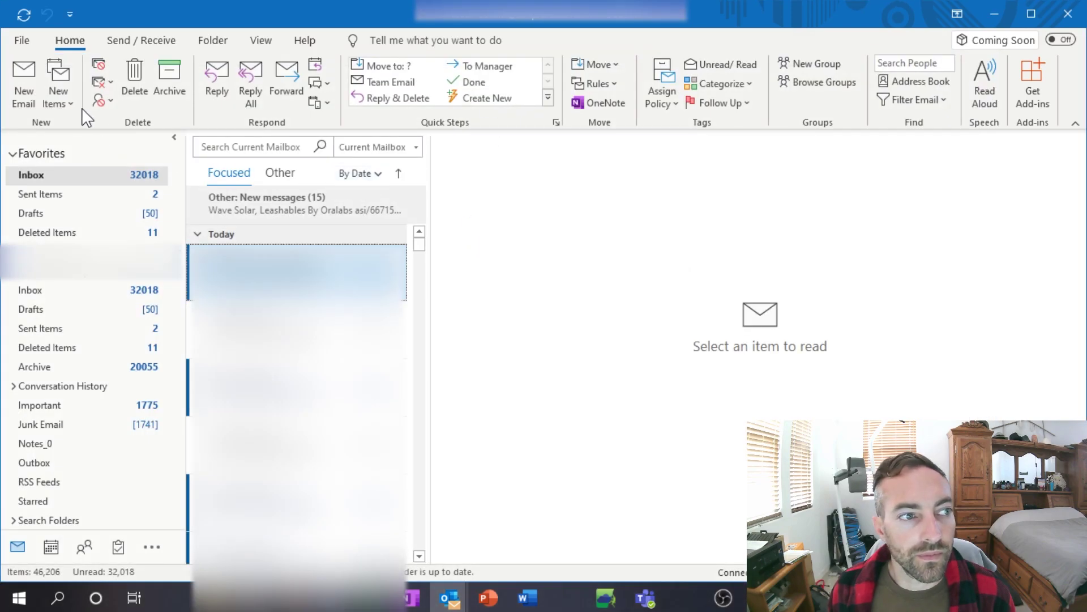
Check the list of new item types in the inbox for the Skype Meeting entry and dismiss it without creating anything.
{"action": "left_click", "coordinate": [69, 99]}
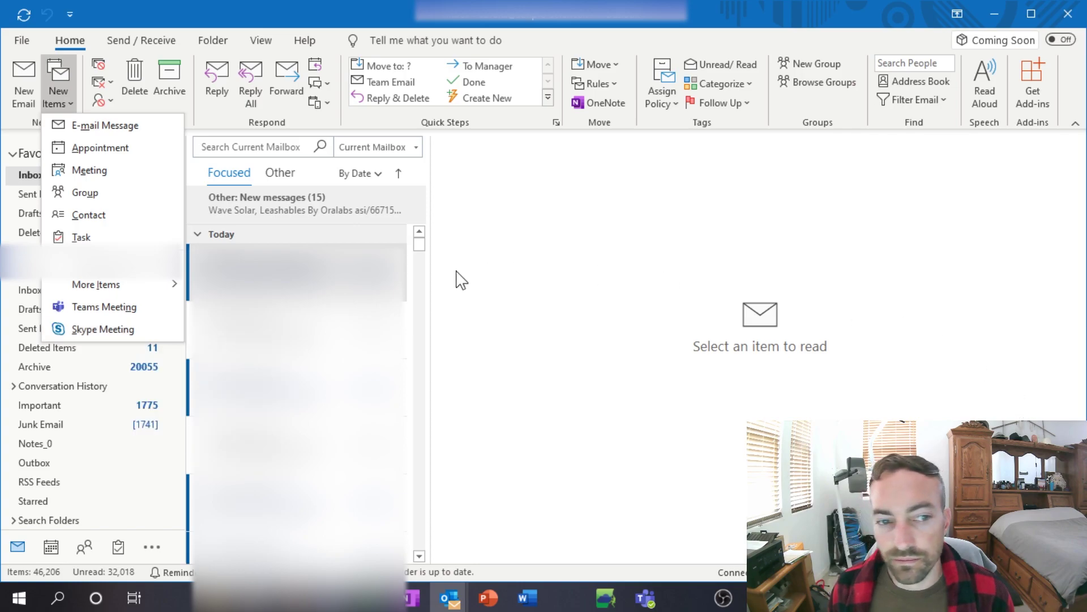
{"action": "key", "text": "Escape"}
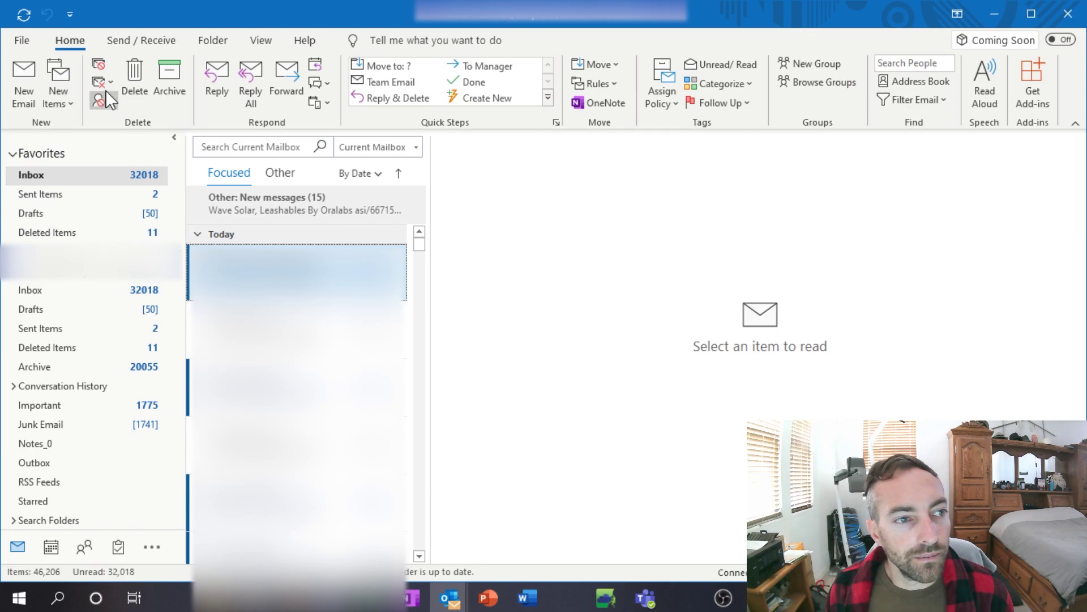
{"action": "left_click", "coordinate": [69, 104]}
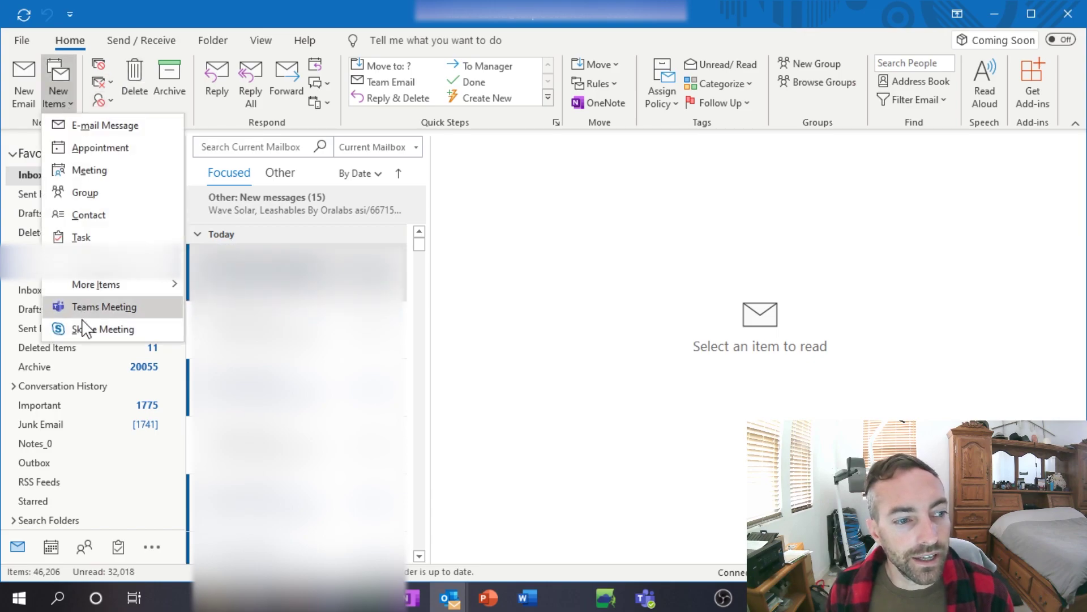
{"action": "key", "text": "Escape"}
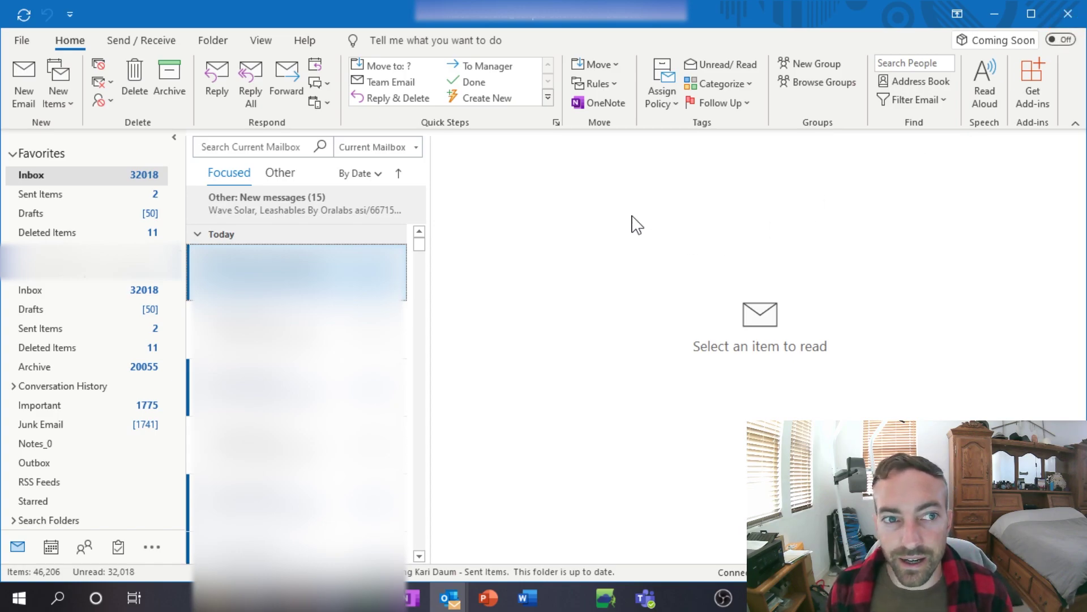
{"action": "left_click", "coordinate": [66, 101]}
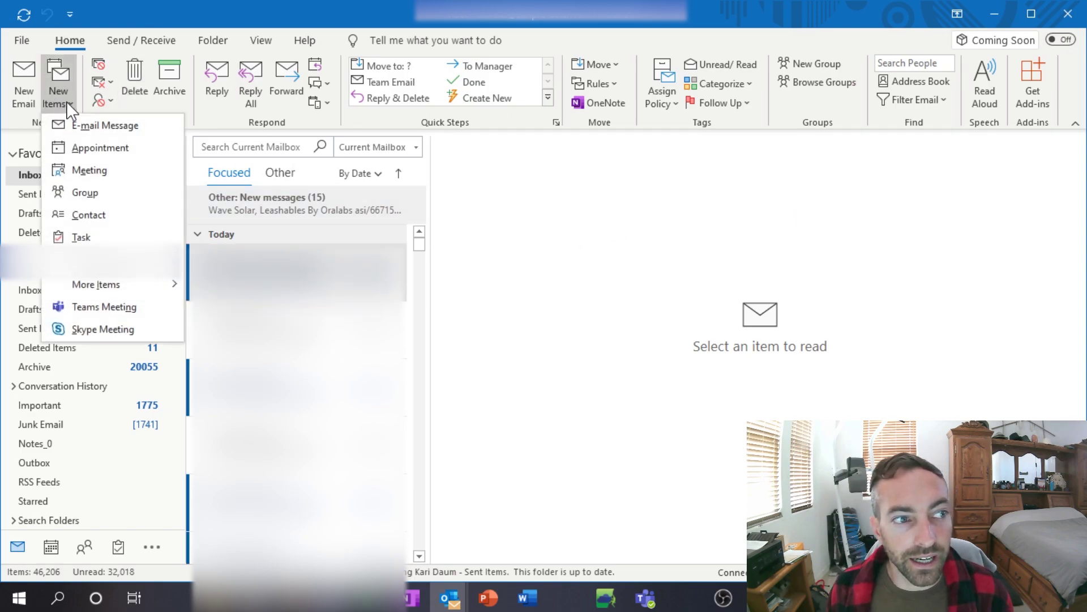
{"action": "left_click", "coordinate": [545, 243]}
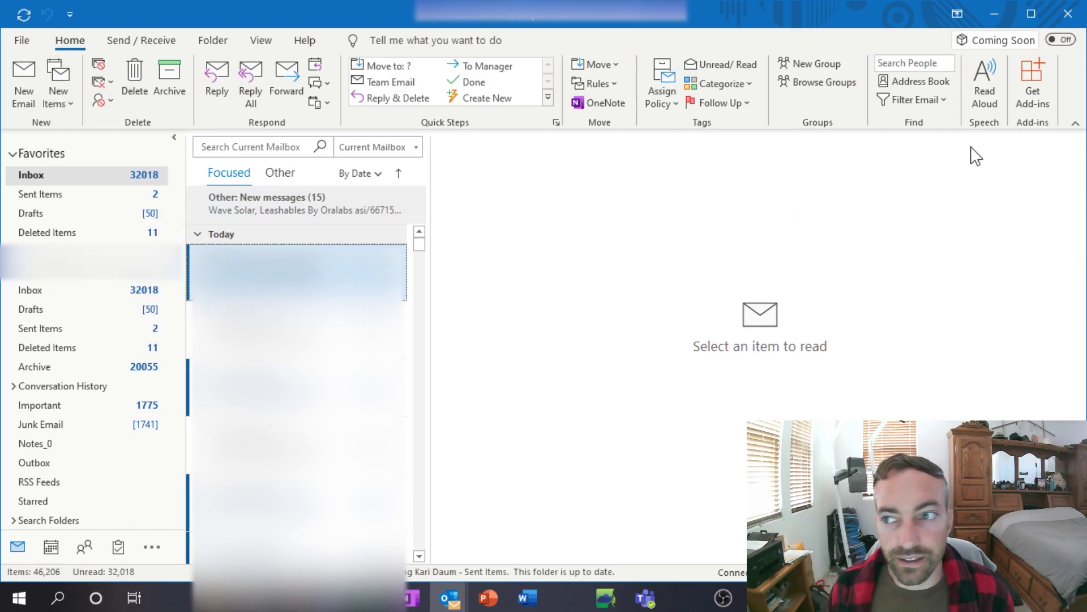
Customize the ribbon by moving the Skype Meeting group from Home (Calendar) to Home (Mail), directly after the New group.
{"action": "right_click", "coordinate": [1069, 81]}
{"action": "left_click", "coordinate": [994, 85]}
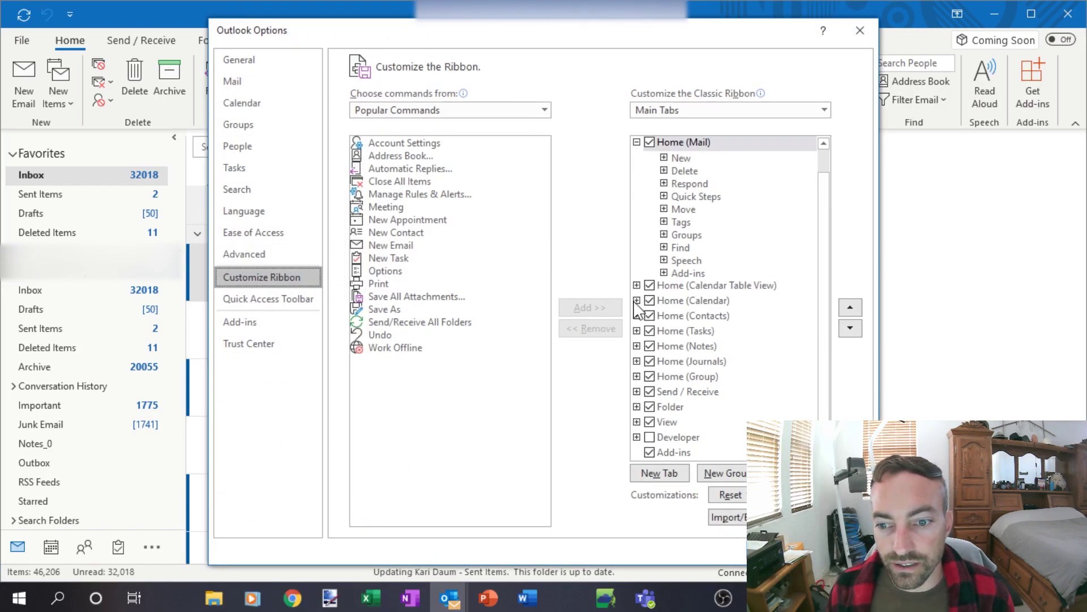
{"action": "left_click", "coordinate": [637, 301]}
{"action": "left_click_drag", "start_coordinate": [688, 355], "coordinate": [695, 165]}
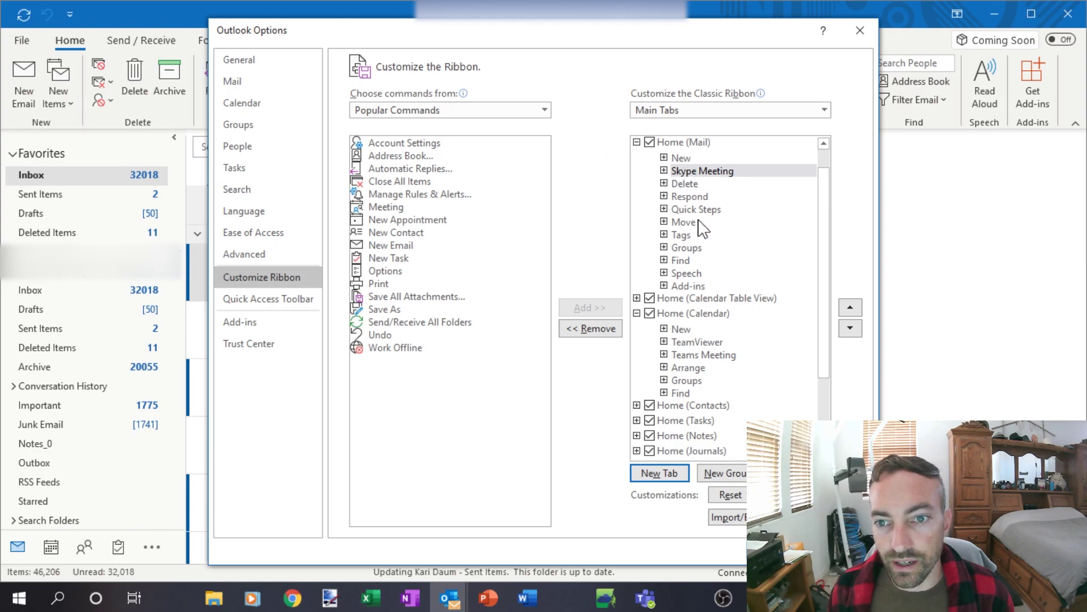
{"action": "left_click", "coordinate": [793, 548]}
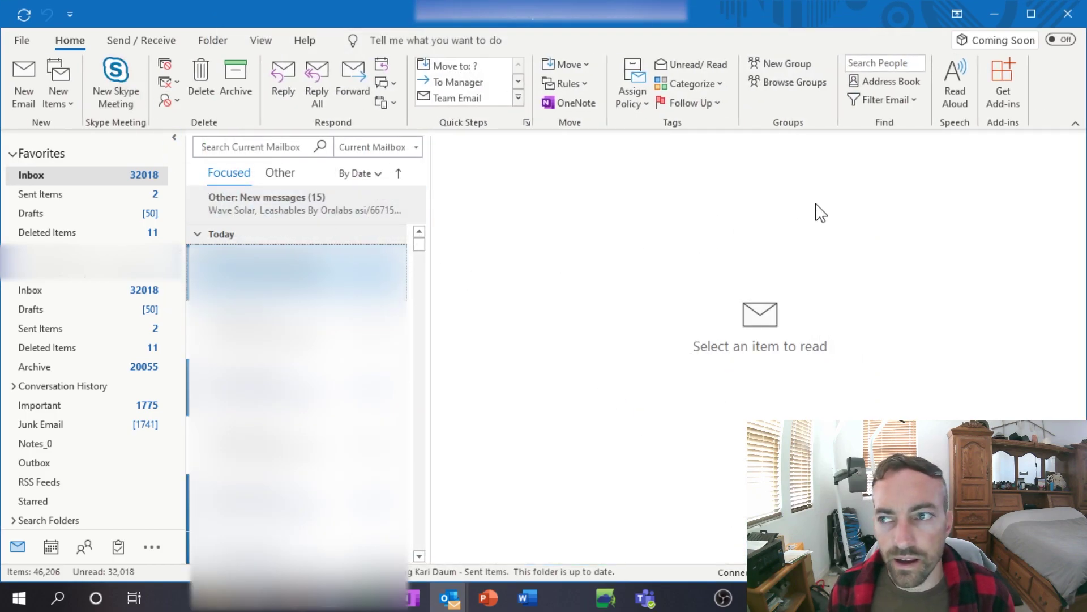
Close desktop Outlook and briefly view the web version of Outlook from the Office 365 home page before closing its browser tab.
{"action": "left_click", "coordinate": [1075, 22]}
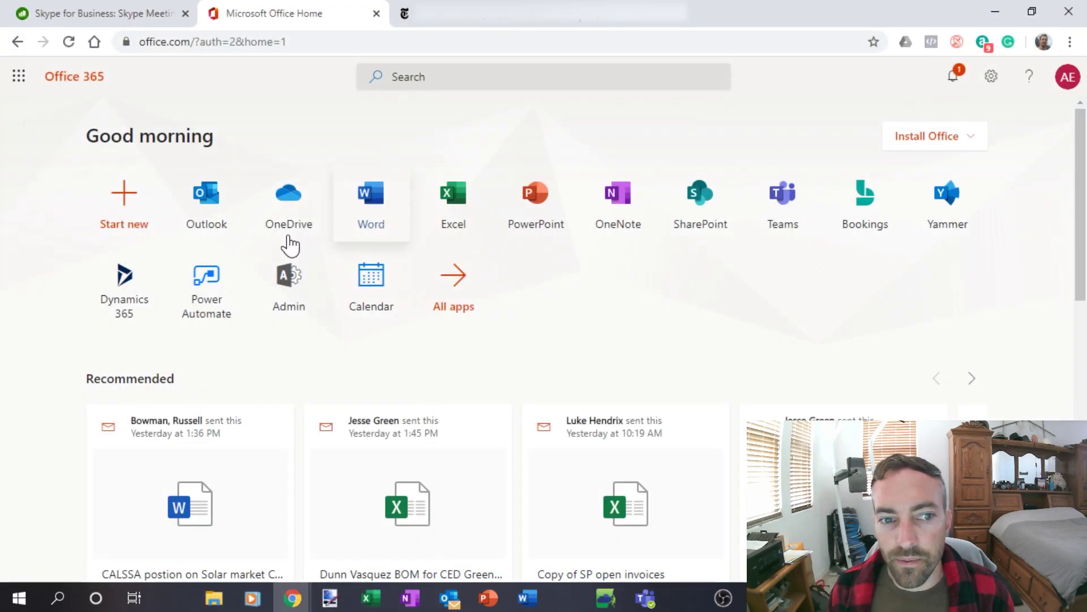
{"action": "left_click", "coordinate": [208, 196]}
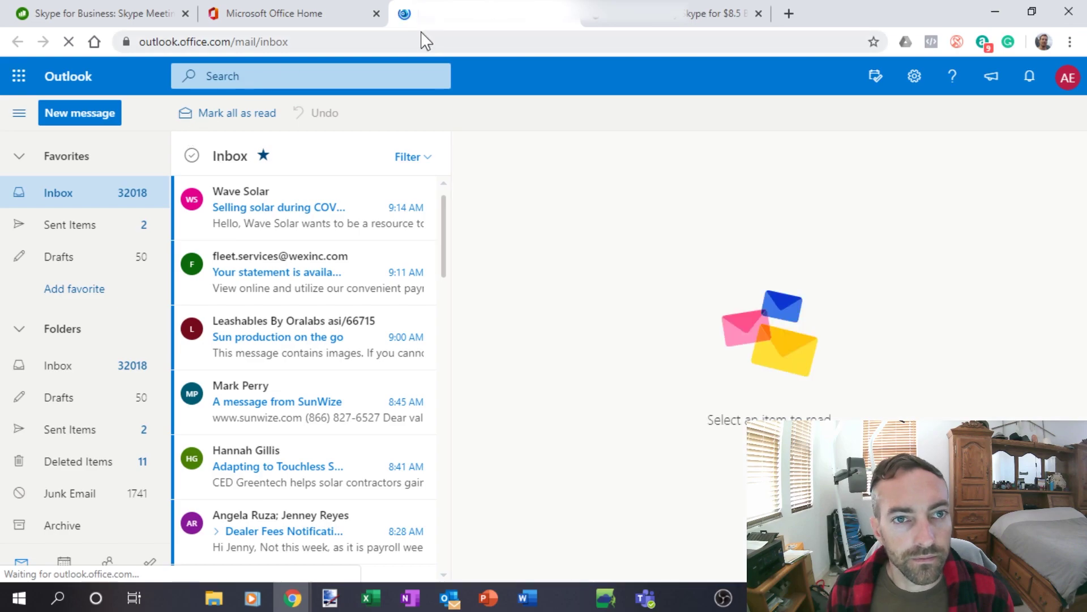
{"action": "left_click", "coordinate": [568, 13]}
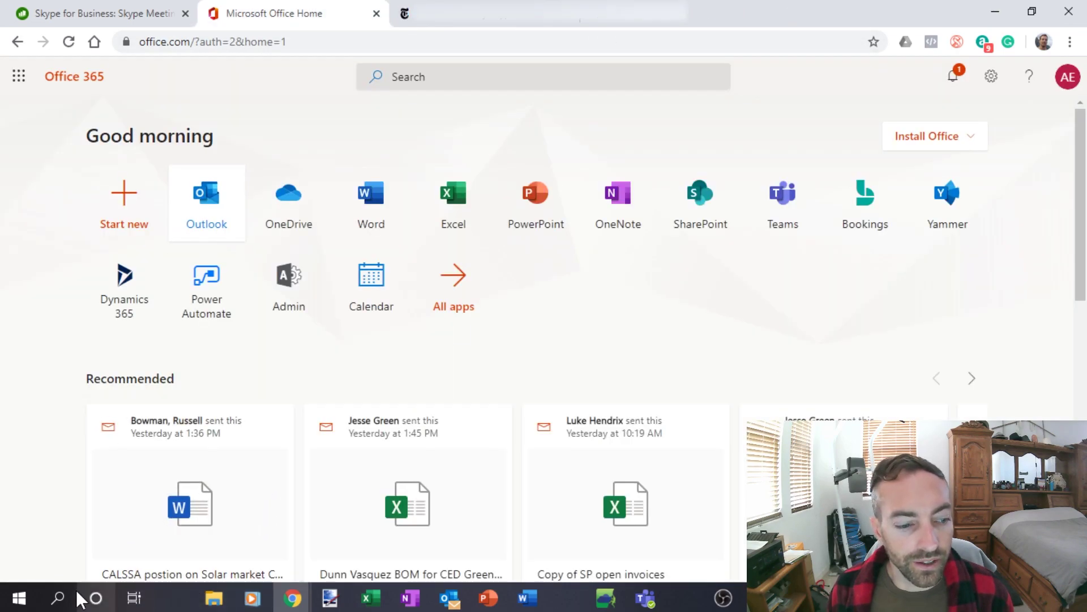
Find the Outlook desktop app through Windows search and relaunch it.
{"action": "left_click", "coordinate": [59, 599]}
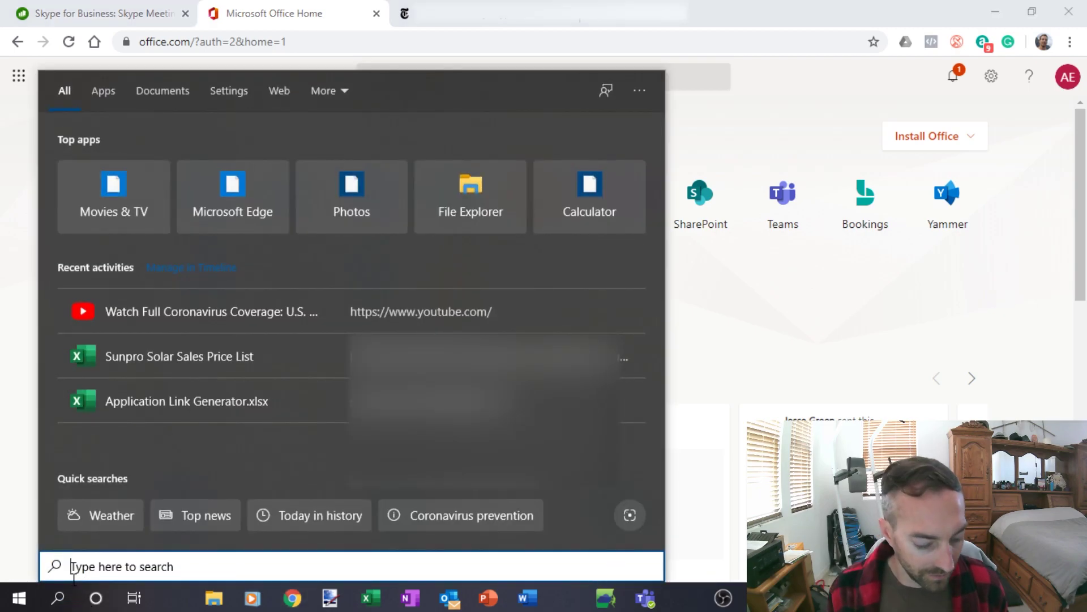
{"action": "type", "text": "outlo"}
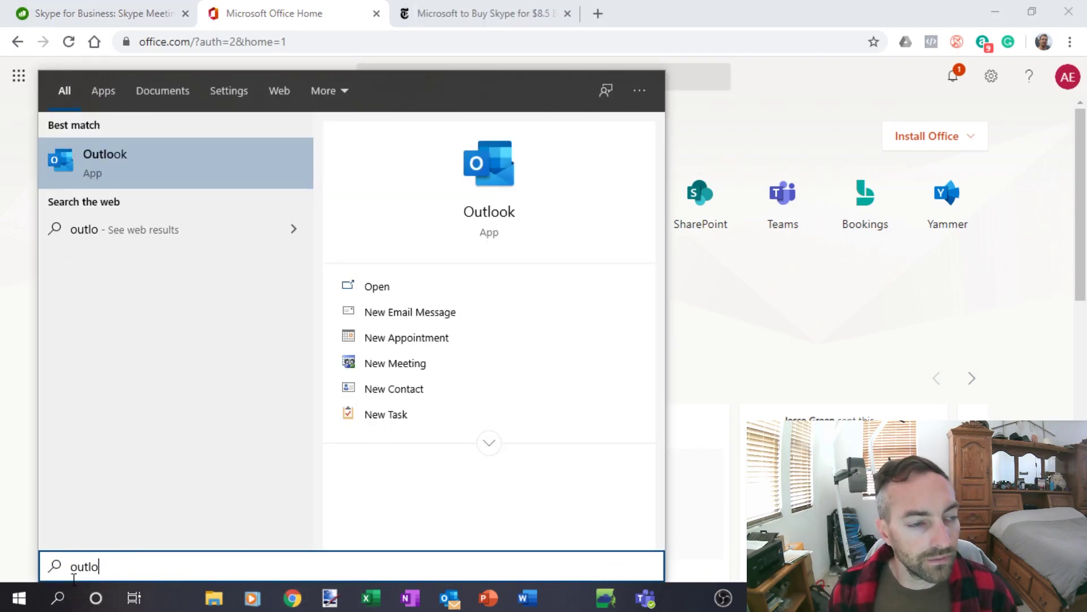
{"action": "left_click", "coordinate": [180, 168]}
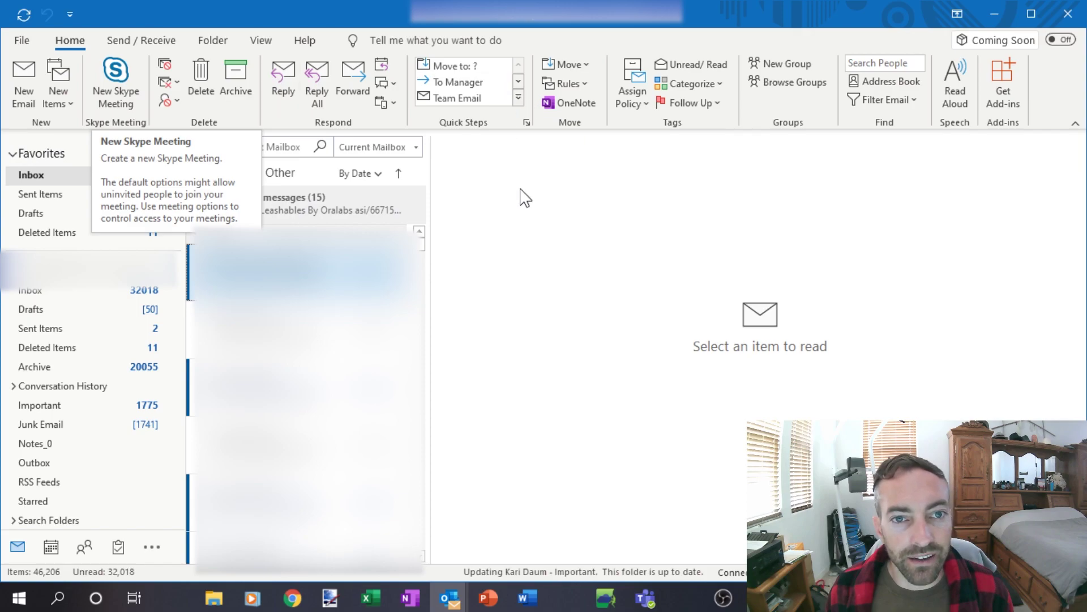
Close Outlook, bring its desktop inbox window back up, and maximize it.
{"action": "left_click", "coordinate": [1068, 17]}
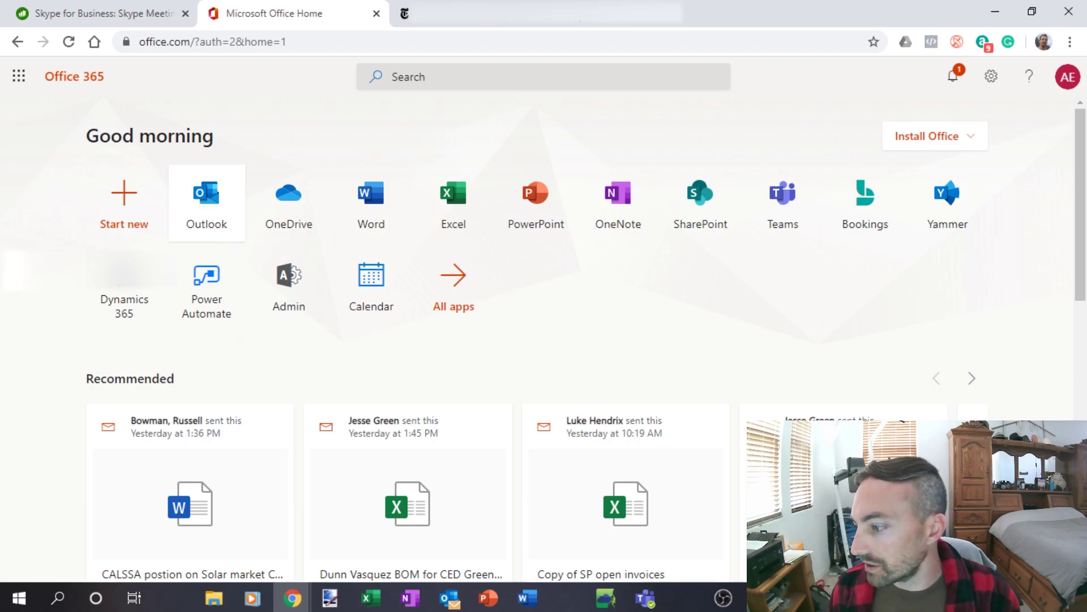
{"action": "key", "text": "alt+Tab"}
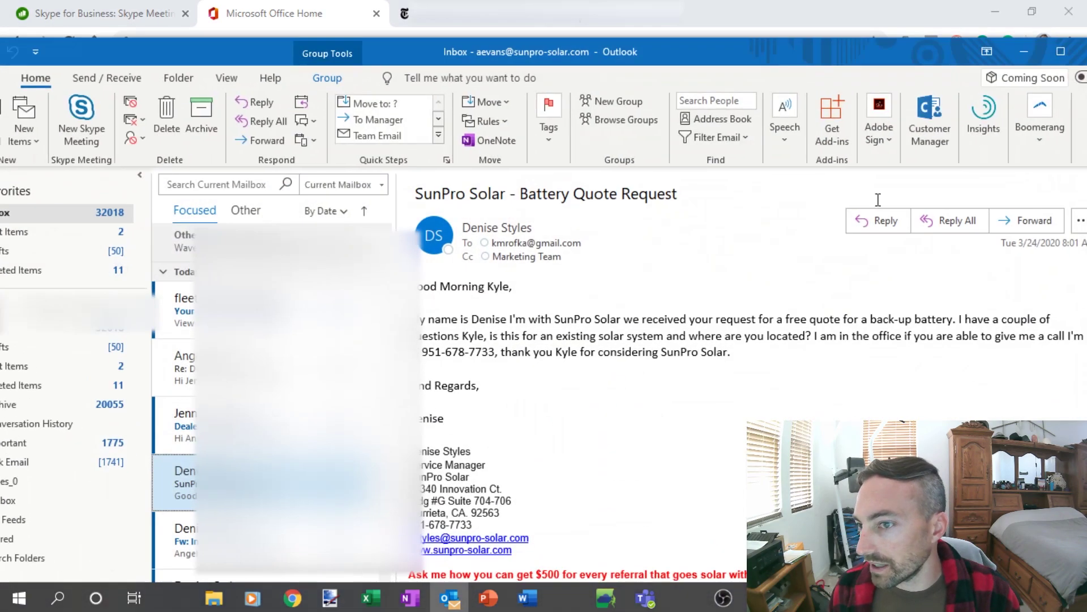
{"action": "left_click_drag", "start_coordinate": [651, 63], "coordinate": [747, 36]}
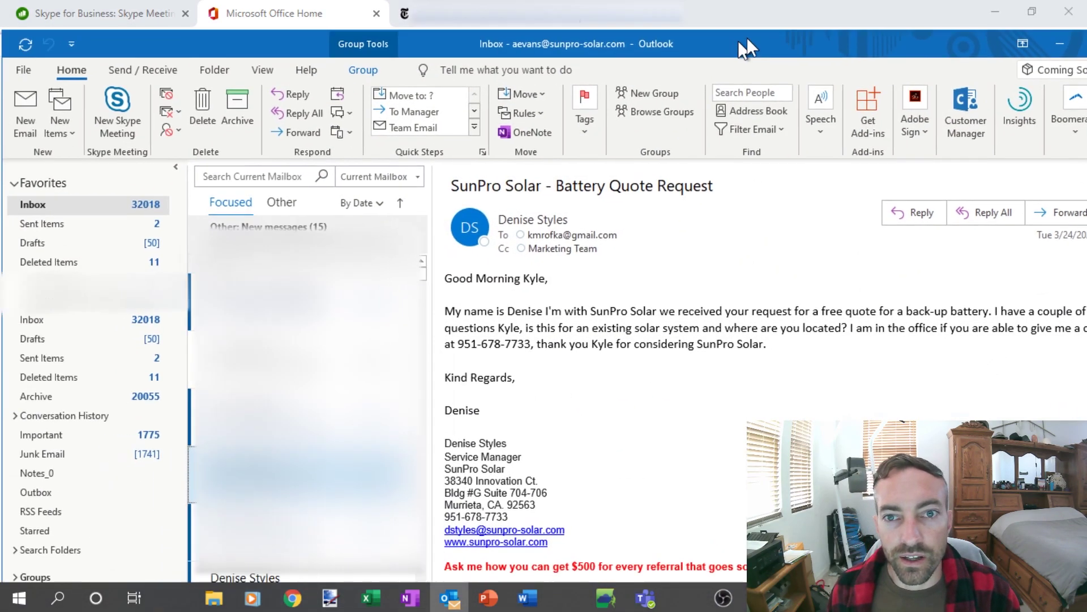
{"action": "double_click", "coordinate": [745, 35]}
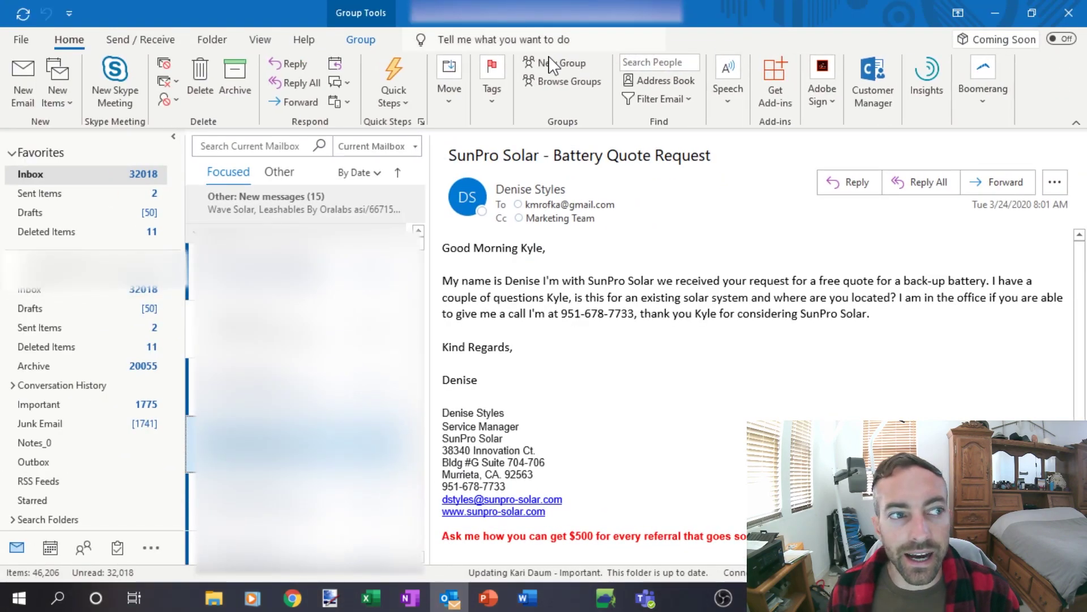
Glance at the ribbon customization choices, and locate the Skype Meeting Add-in for Microsoft Office on the Add-ins page of Outlook Options.
{"action": "right_click", "coordinate": [1037, 80]}
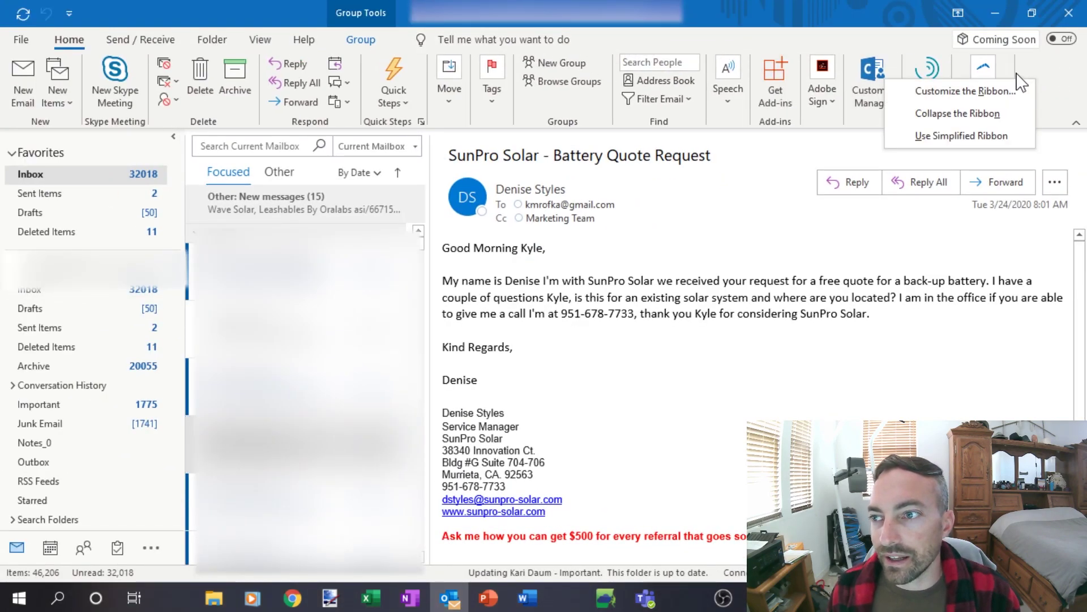
{"action": "key", "text": "Escape"}
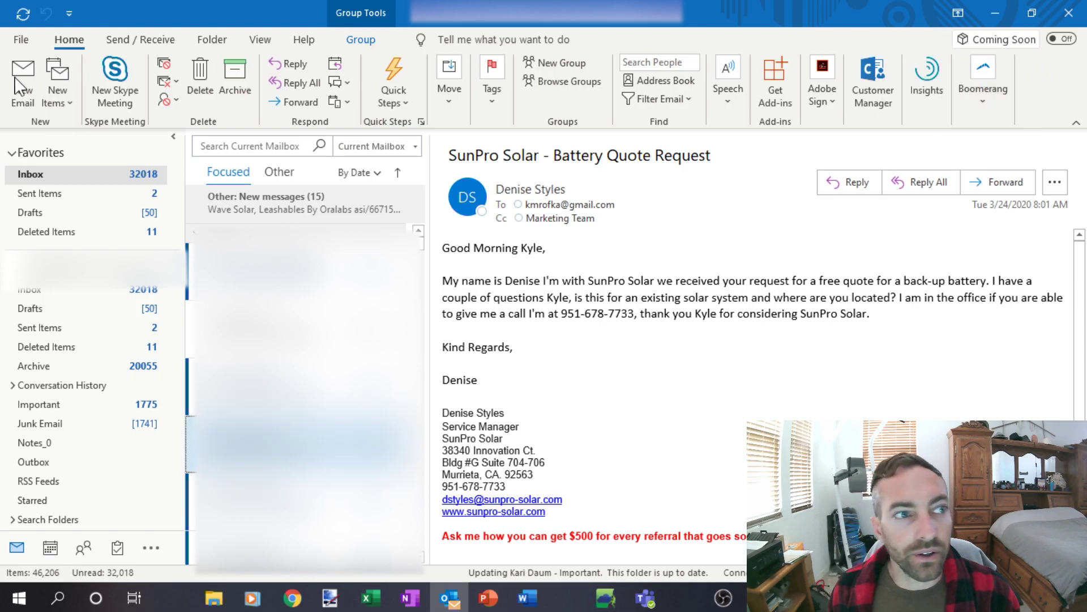
{"action": "left_click", "coordinate": [23, 38]}
{"action": "left_click", "coordinate": [27, 320]}
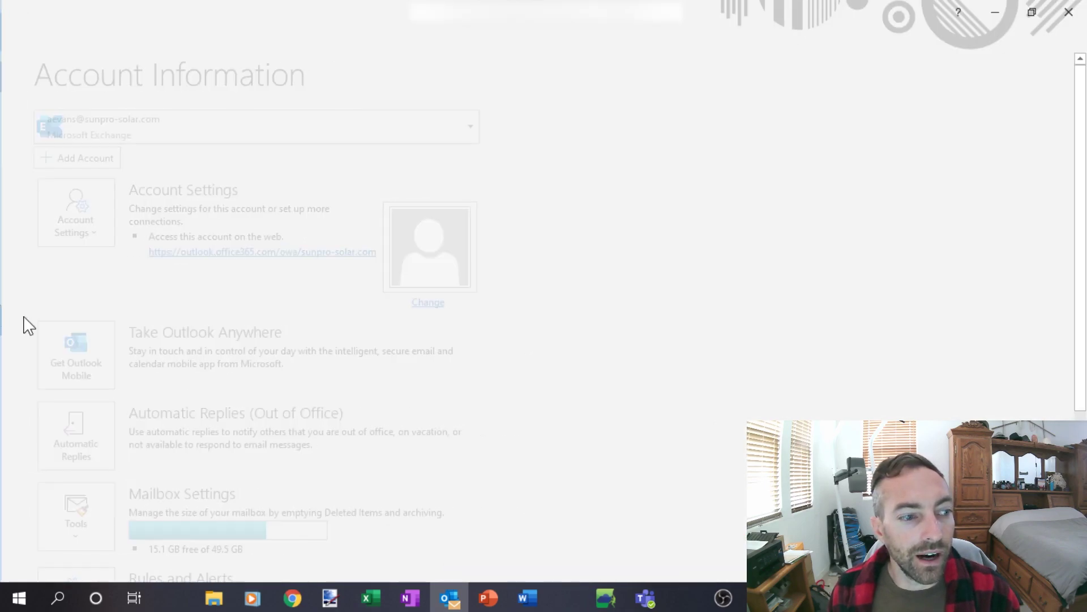
{"action": "left_click", "coordinate": [241, 321]}
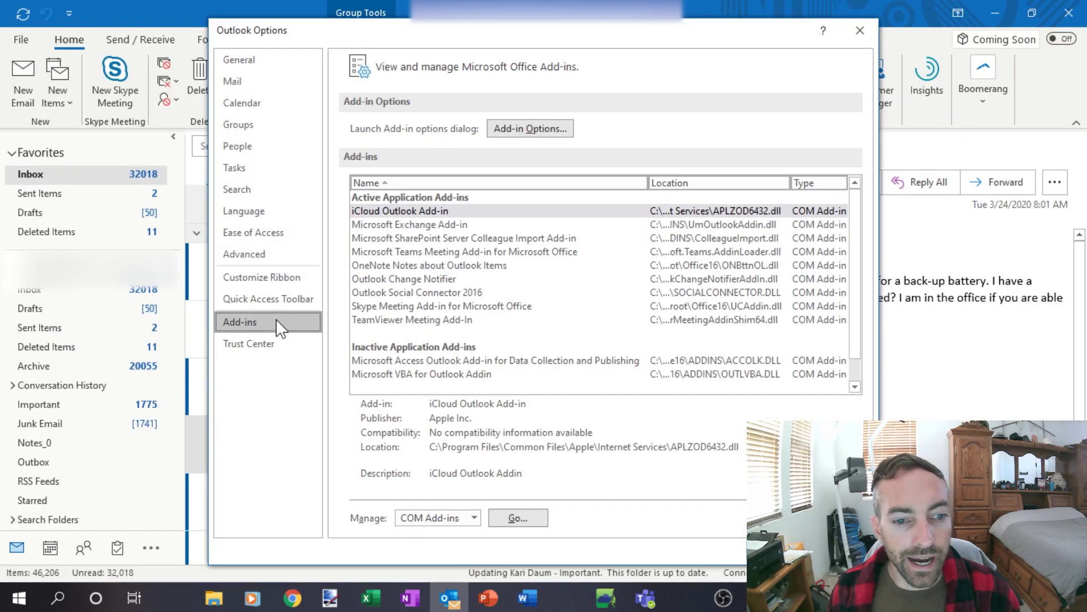
{"action": "scroll", "coordinate": [419, 326], "scroll_direction": "down", "scroll_amount": 1}
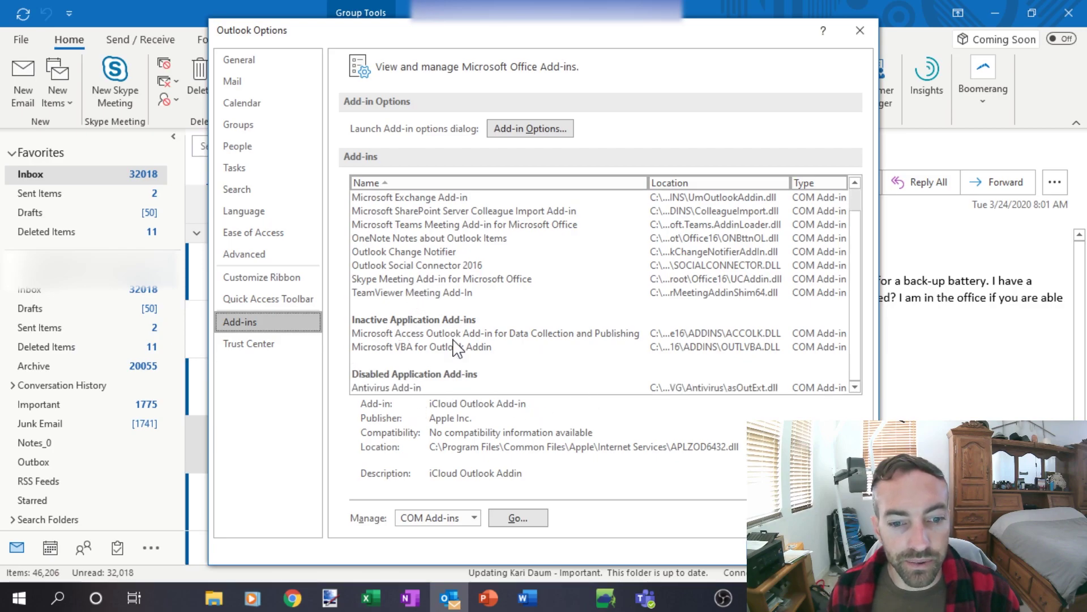
{"action": "left_click", "coordinate": [403, 279]}
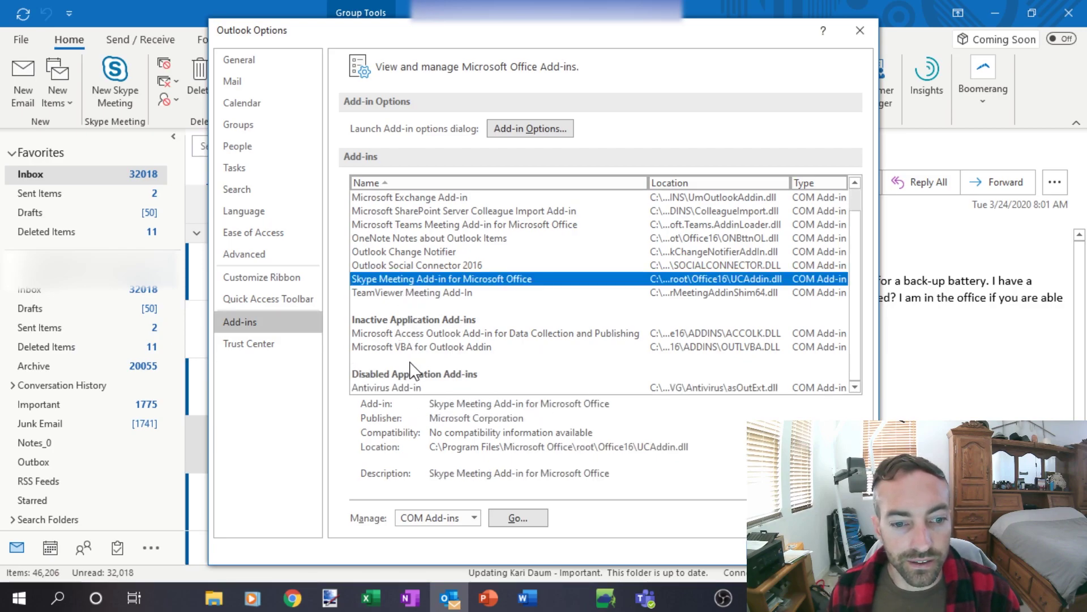
Inspect the COM add-ins list for the Skype Meeting Add-in and leave the dialog without making changes.
{"action": "left_click", "coordinate": [517, 517]}
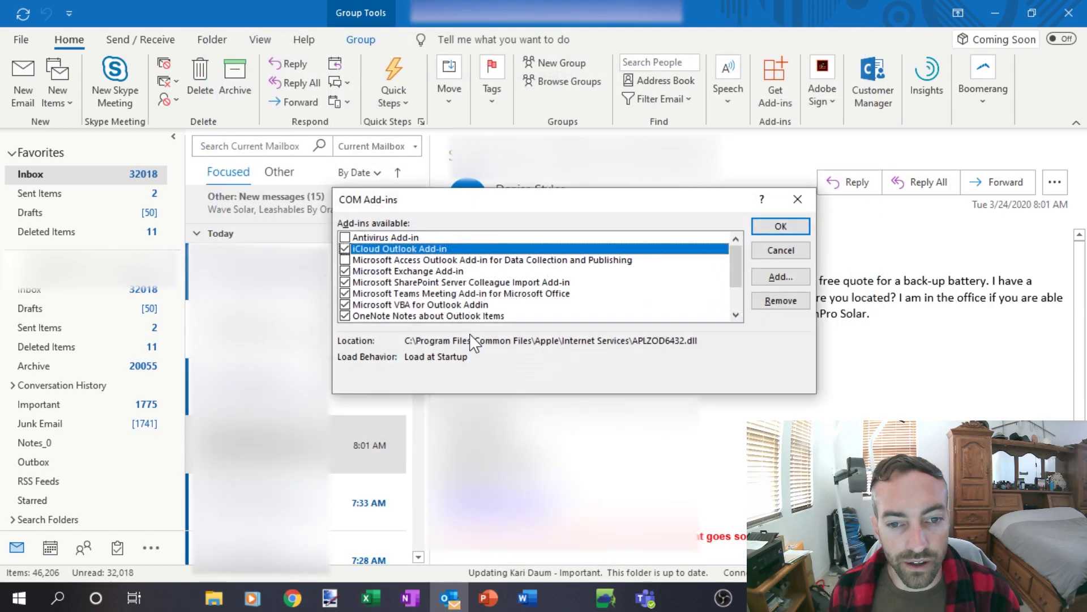
{"action": "scroll", "coordinate": [739, 257], "scroll_direction": "down", "scroll_amount": 2}
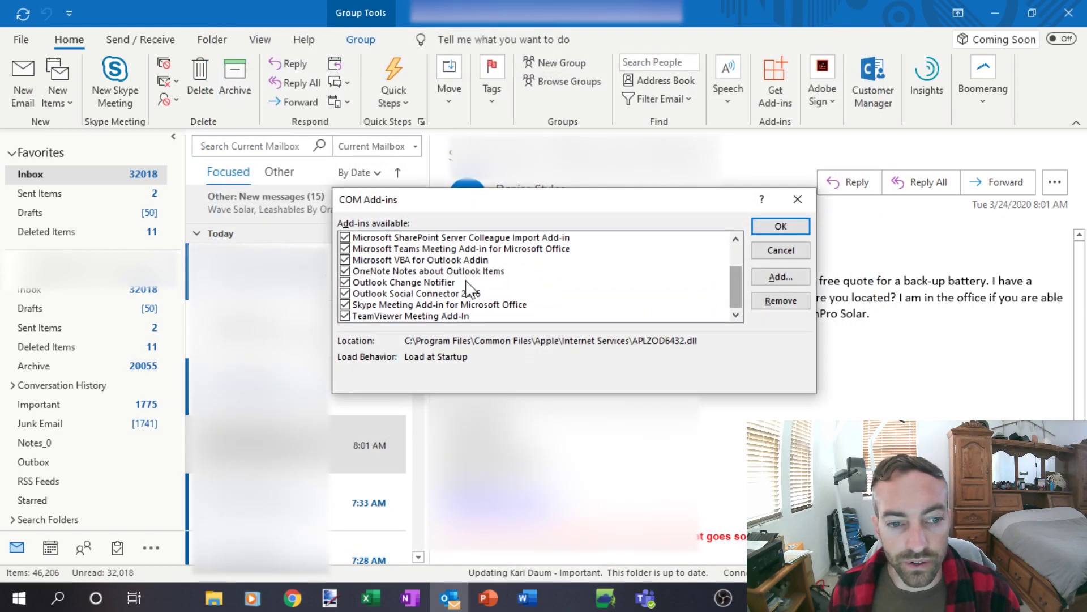
{"action": "left_click", "coordinate": [781, 249]}
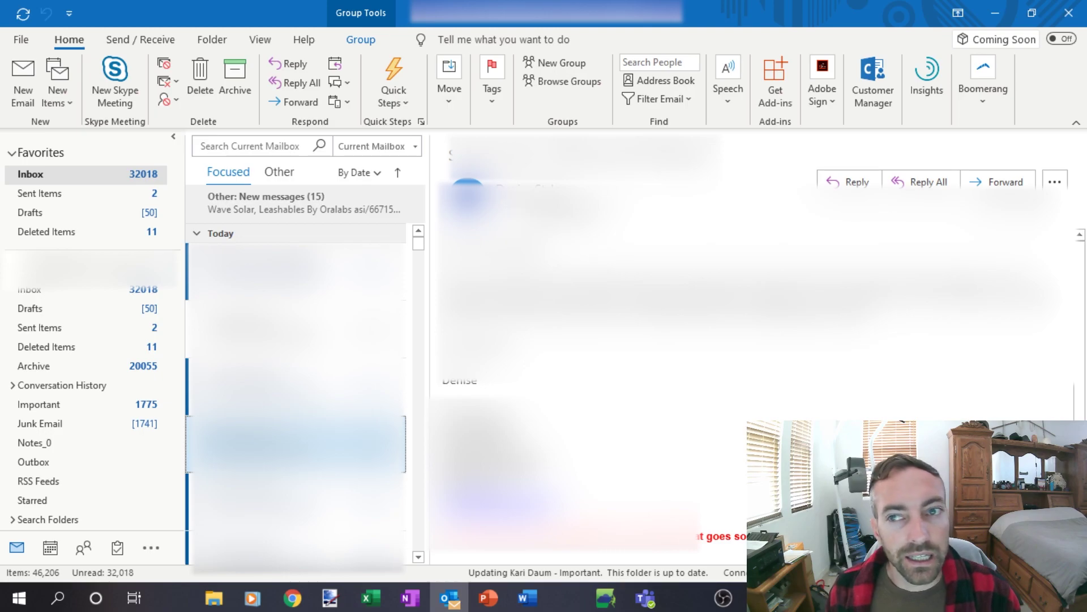
Close Outlook and search Windows for "sky" to locate the Skype for Business app.
{"action": "left_click", "coordinate": [1072, 11]}
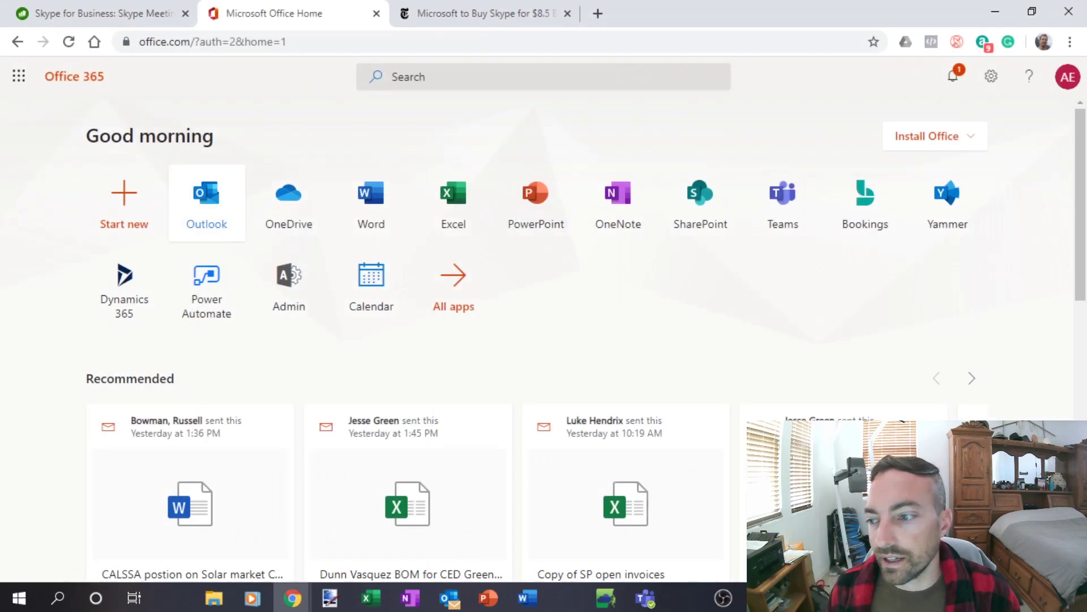
{"action": "left_click", "coordinate": [17, 597]}
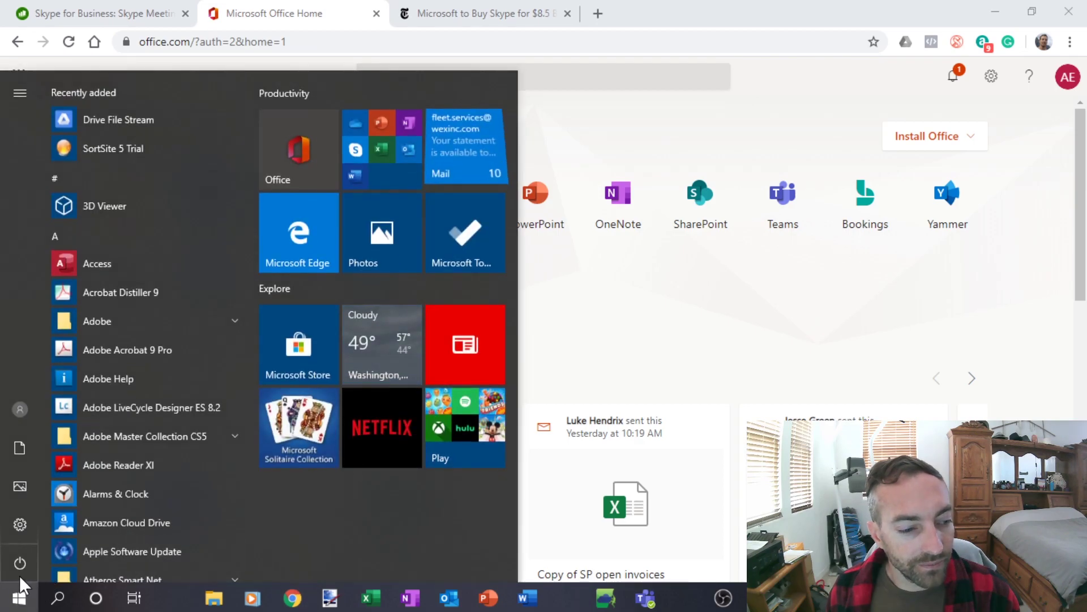
{"action": "left_click", "coordinate": [51, 602]}
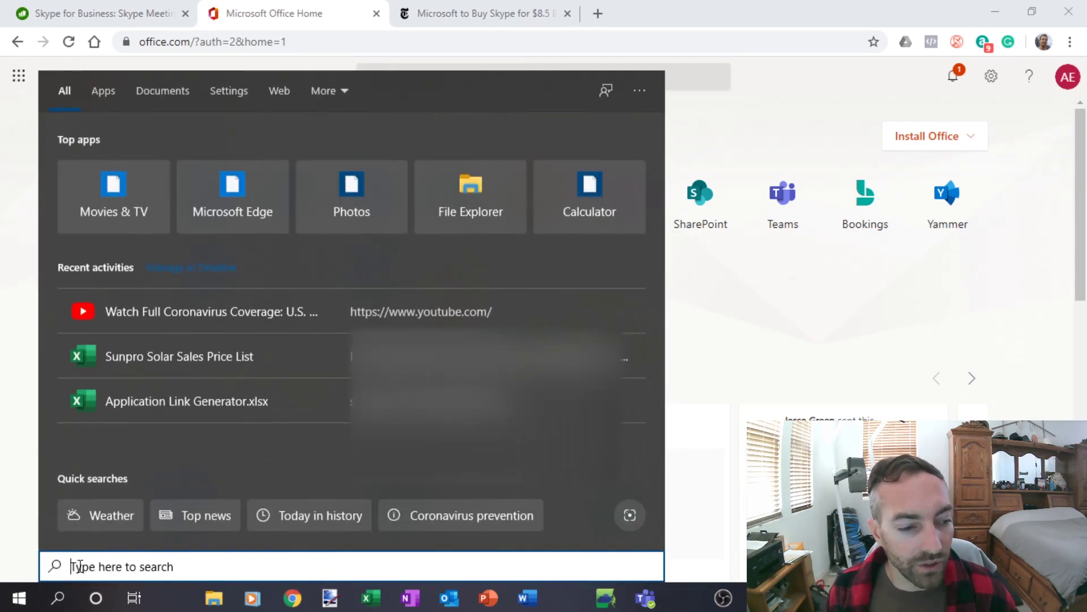
{"action": "type", "text": "sky"}
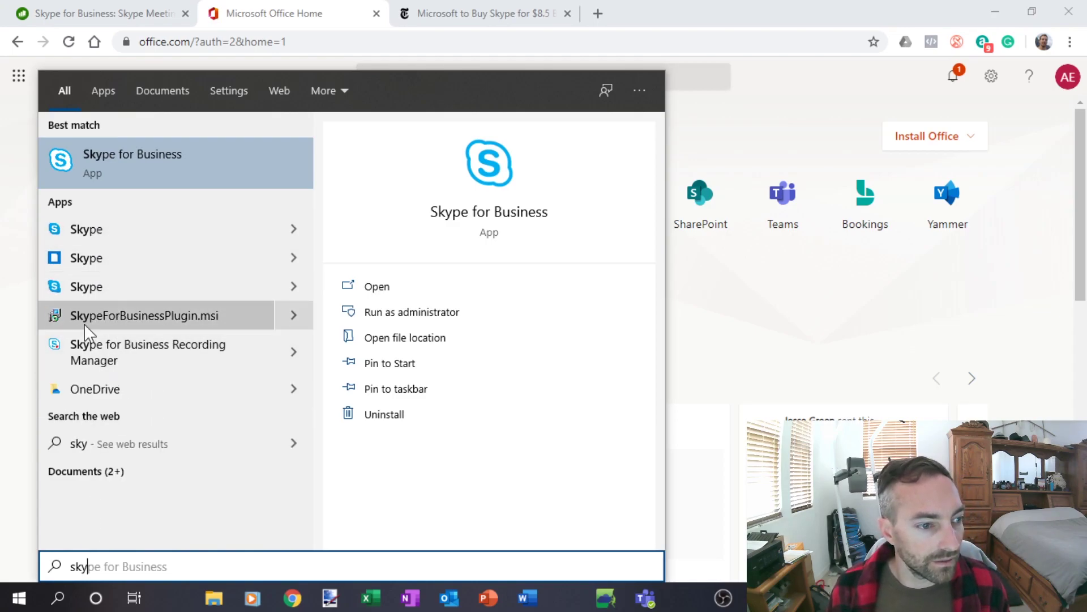
{"action": "right_click", "coordinate": [118, 164]}
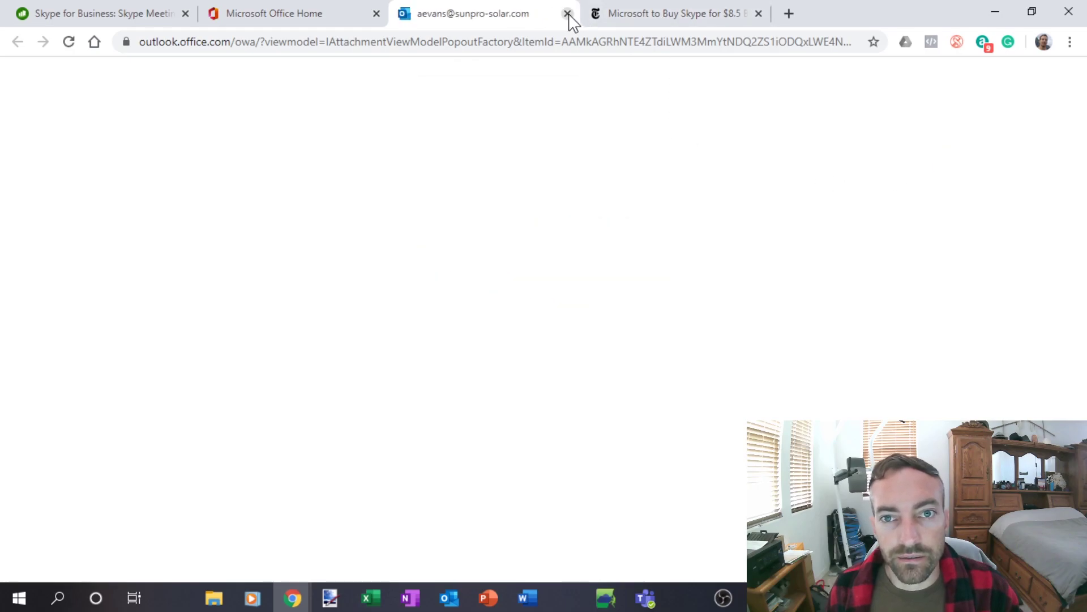
Close the blank Outlook web tab, and open the Office account's Apps & devices page through the other install options.
{"action": "left_click", "coordinate": [567, 13]}
{"action": "left_click", "coordinate": [943, 139]}
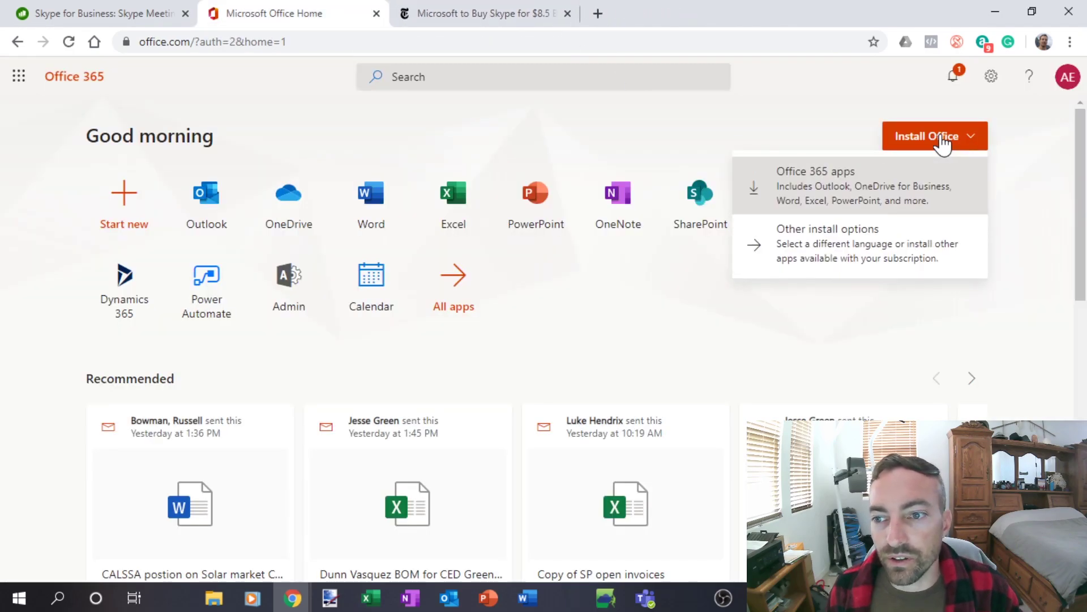
{"action": "left_click", "coordinate": [821, 245]}
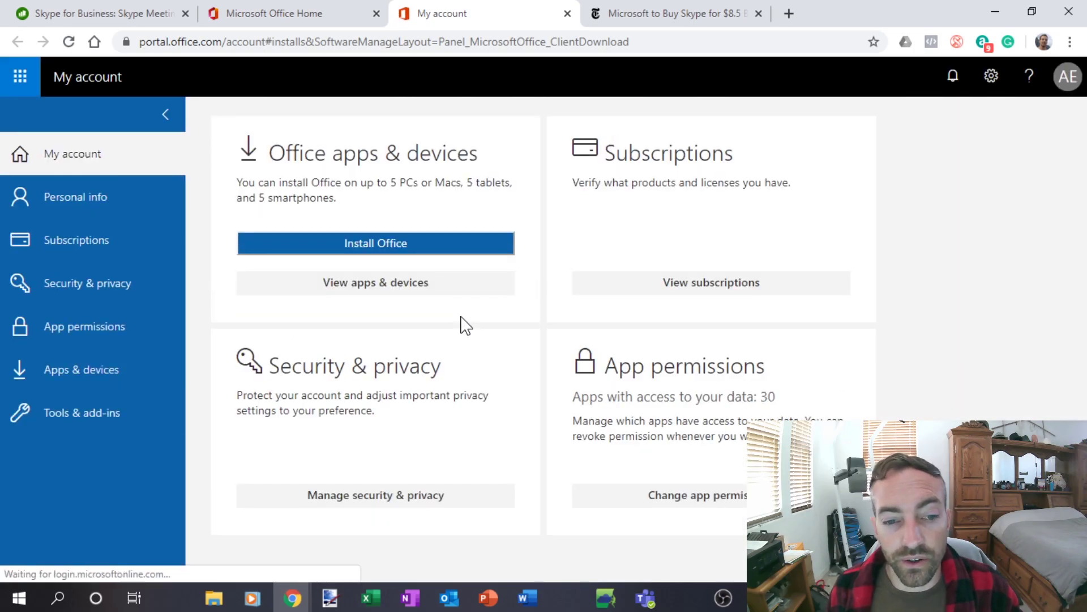
{"action": "left_click", "coordinate": [402, 286]}
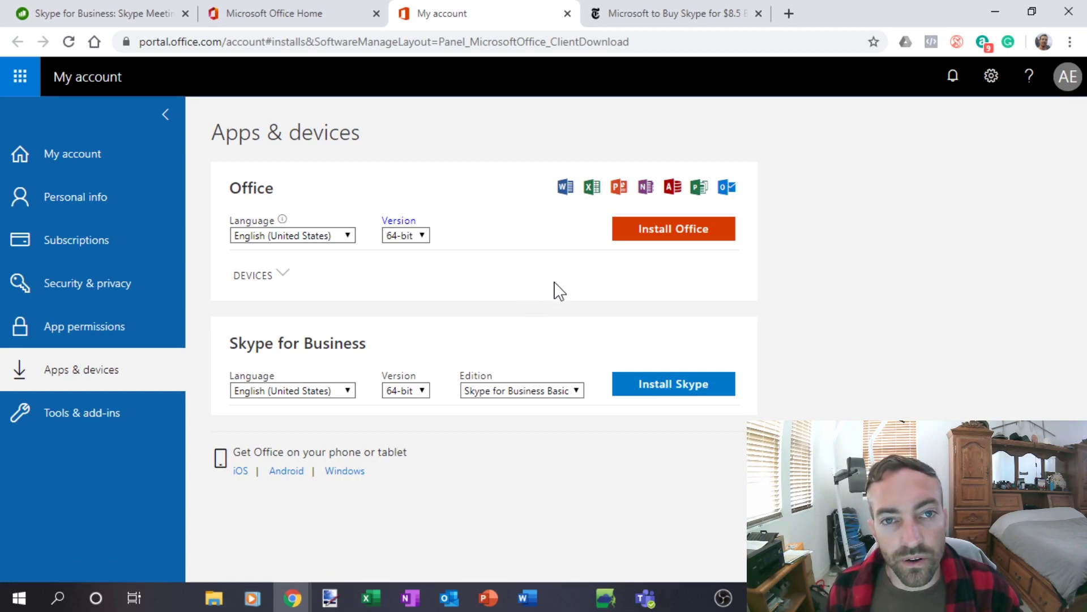
Return to Outlook and check the Skype Meeting Add-in for Microsoft Office in the COM add-ins list, cancelling without changes.
{"action": "left_click", "coordinate": [997, 10]}
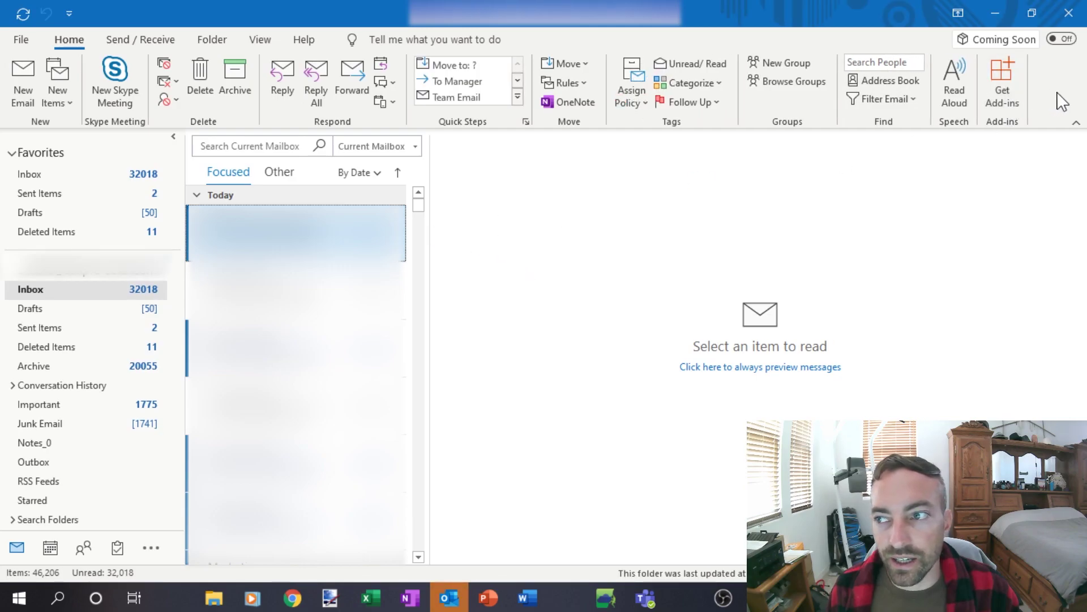
{"action": "right_click", "coordinate": [1061, 100]}
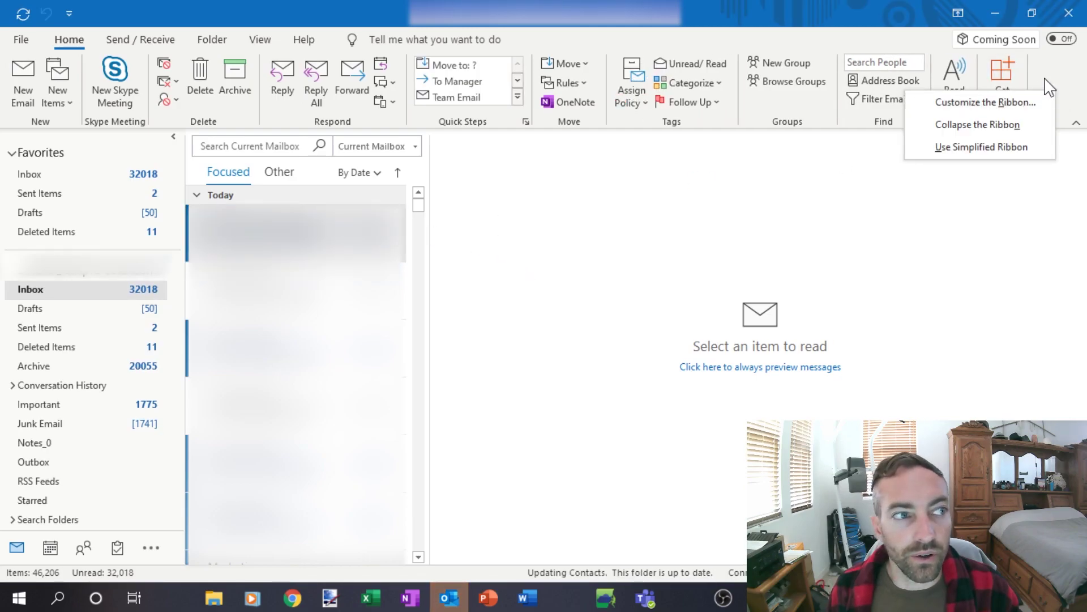
{"action": "left_click", "coordinate": [973, 102]}
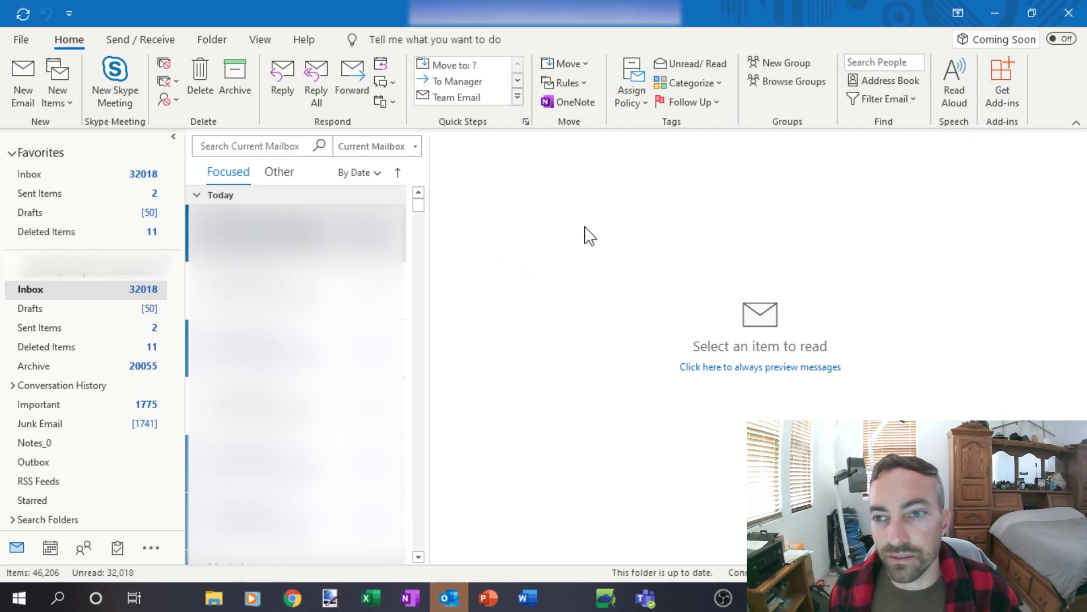
{"action": "left_click", "coordinate": [244, 322]}
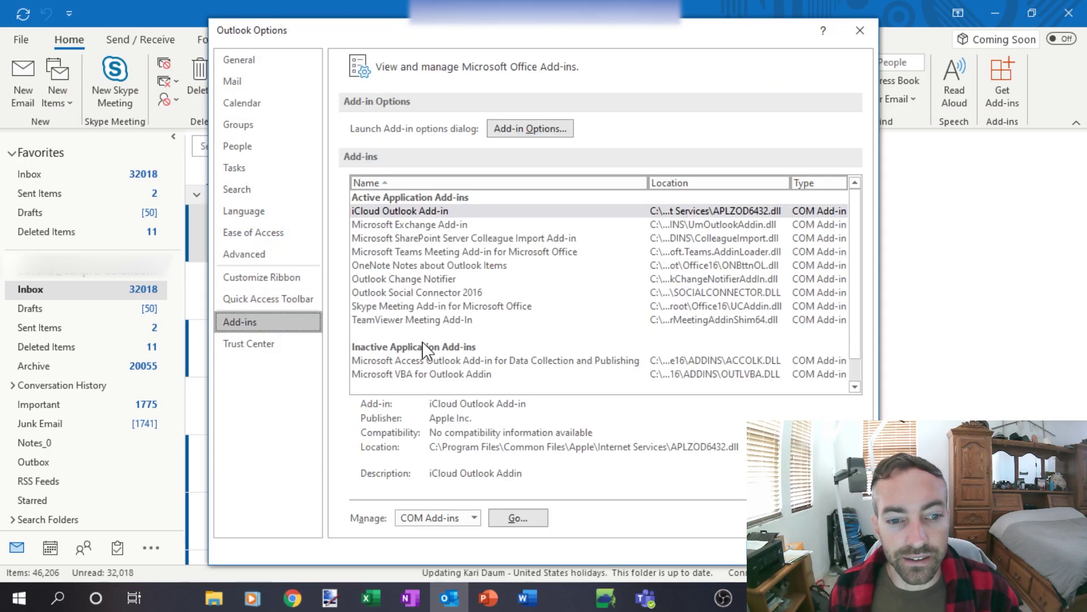
{"action": "left_click", "coordinate": [427, 307]}
{"action": "left_click", "coordinate": [511, 515]}
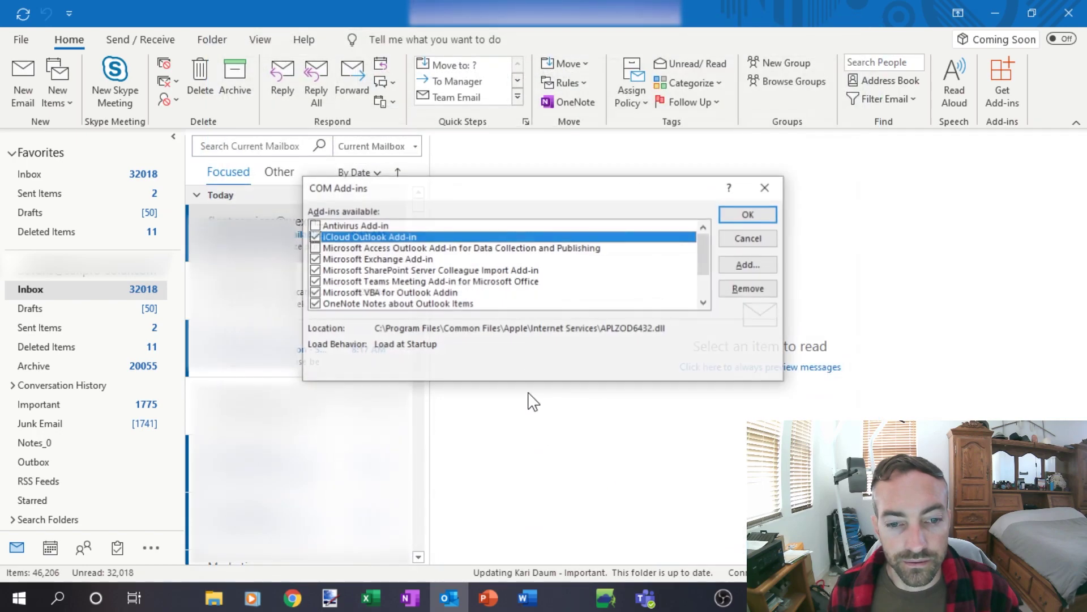
{"action": "scroll", "coordinate": [708, 266], "scroll_direction": "down", "scroll_amount": 2}
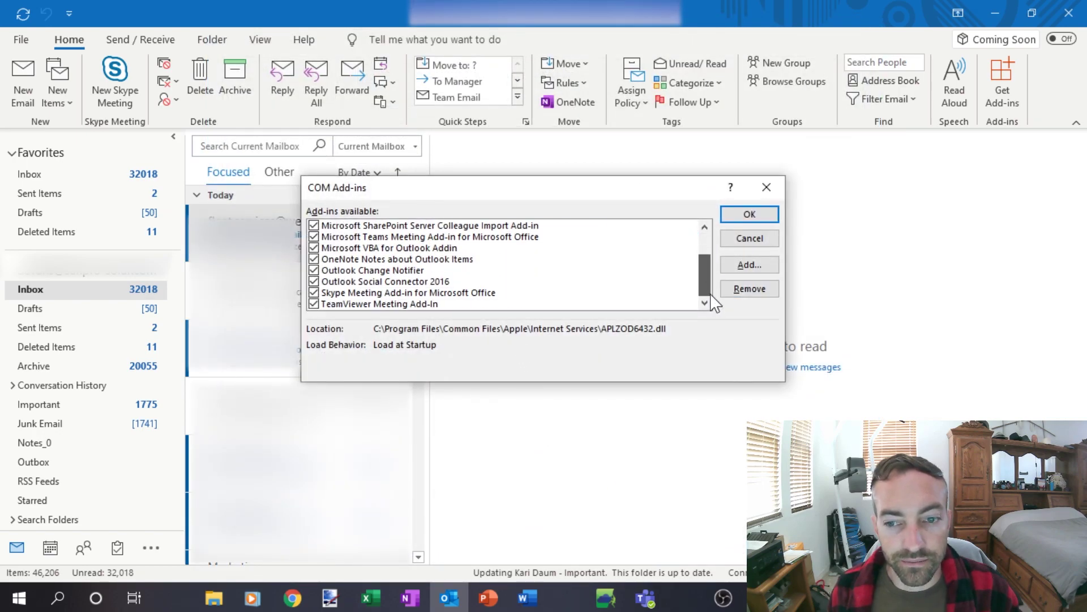
{"action": "left_click", "coordinate": [751, 239]}
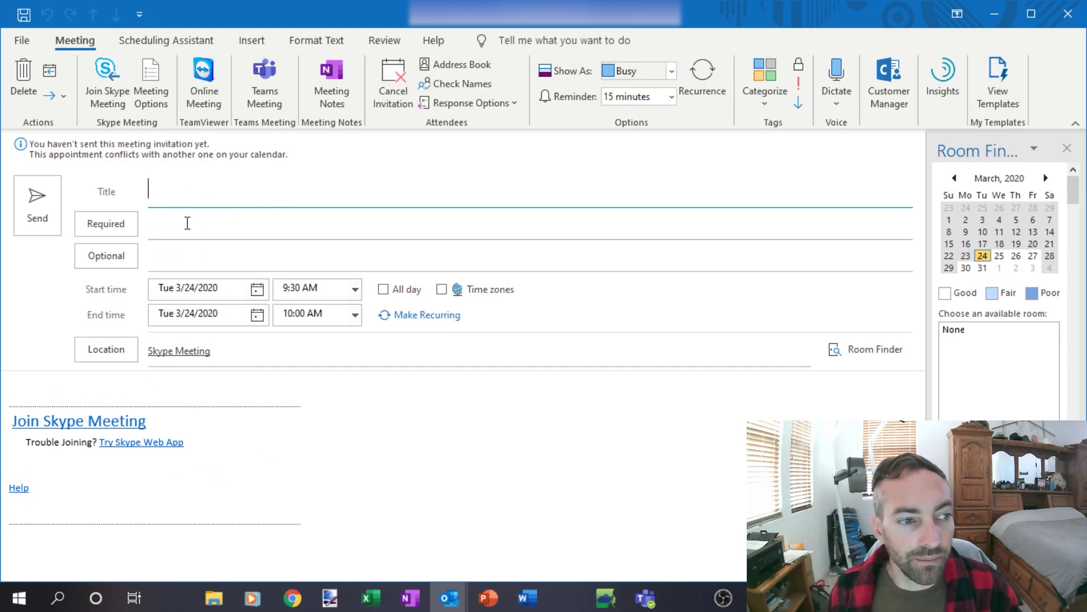
Look over the title and attendee fields of the new Skype meeting invitation, and close it without saving.
{"action": "key", "text": "Tab"}
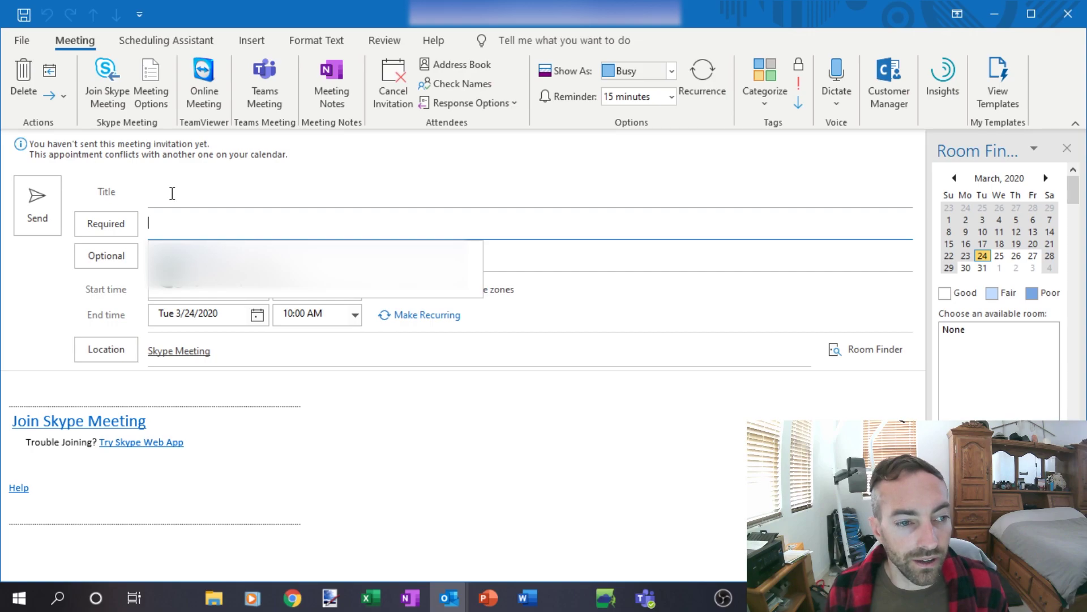
{"action": "left_click", "coordinate": [263, 206]}
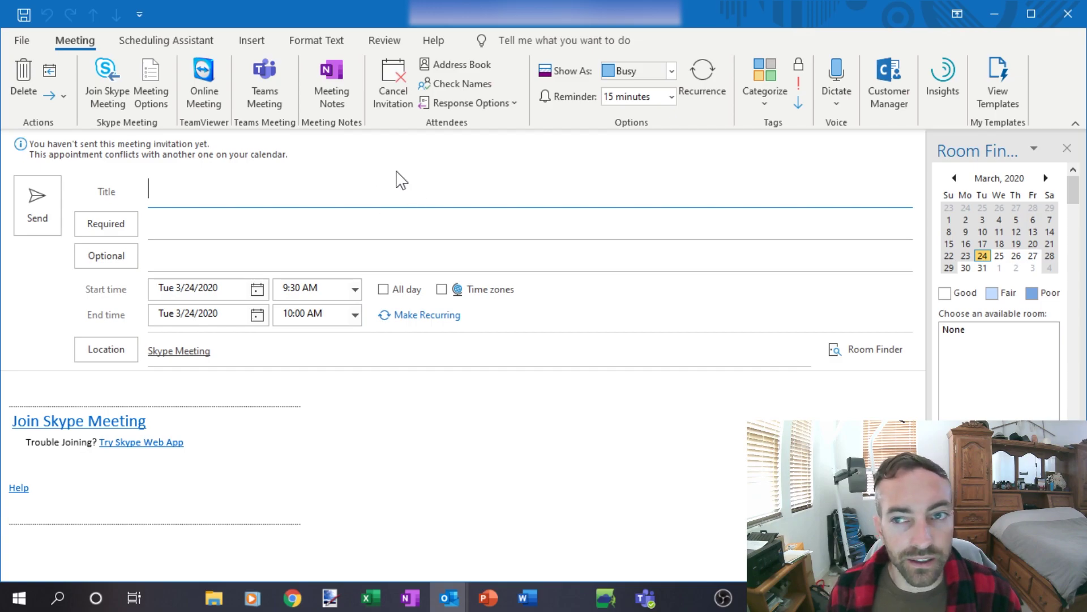
{"action": "left_click", "coordinate": [1060, 13]}
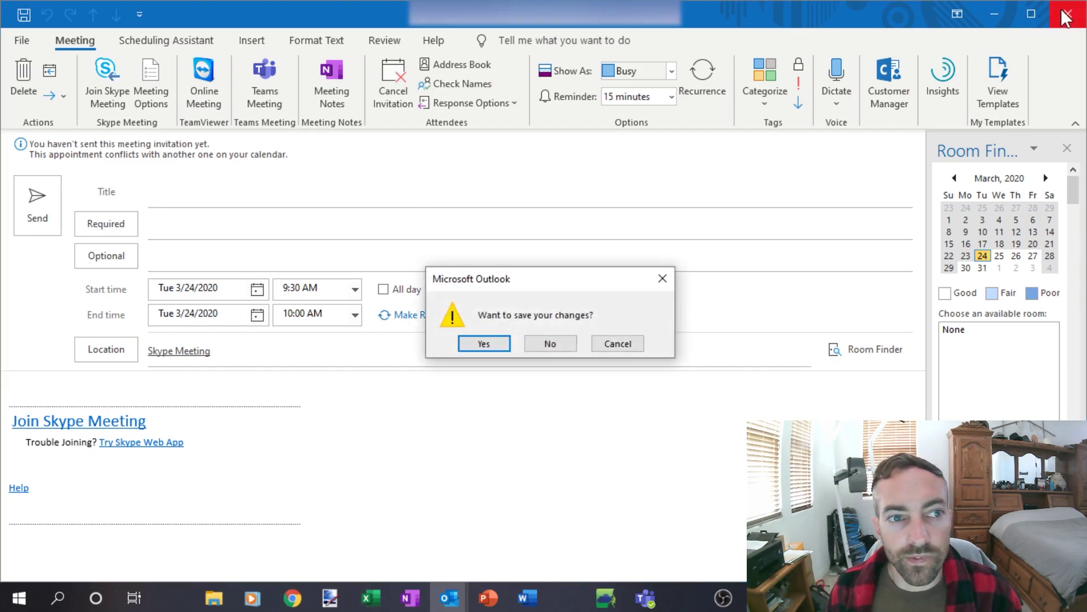
{"action": "left_click", "coordinate": [540, 345]}
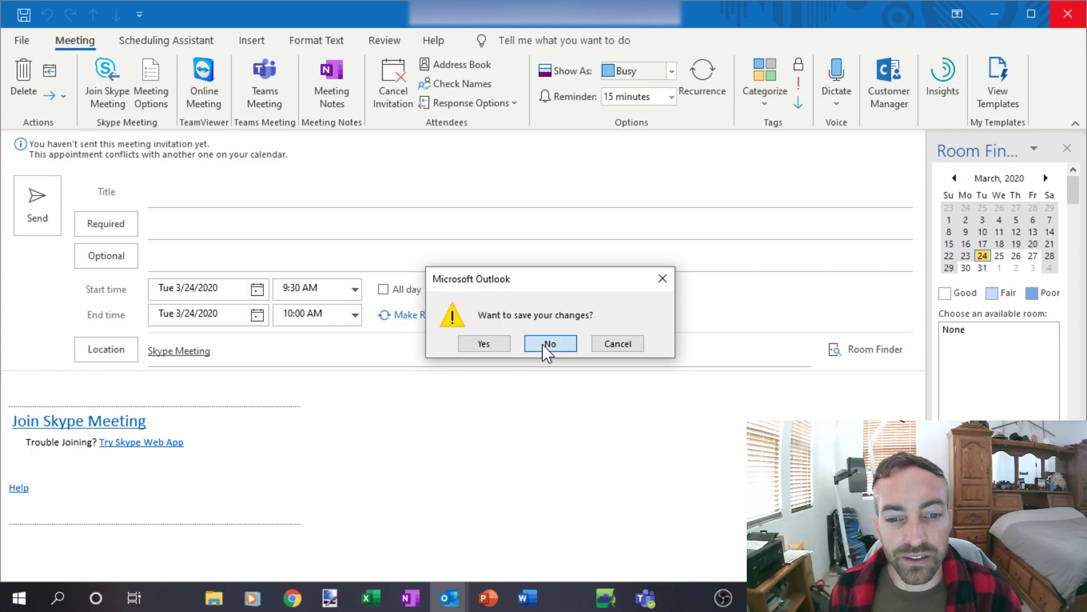
Minimize the Outlook and Skype for Business windows, and switch to Chrome's article about the Skype Meeting option missing in Outlook.
{"action": "left_click", "coordinate": [997, 11]}
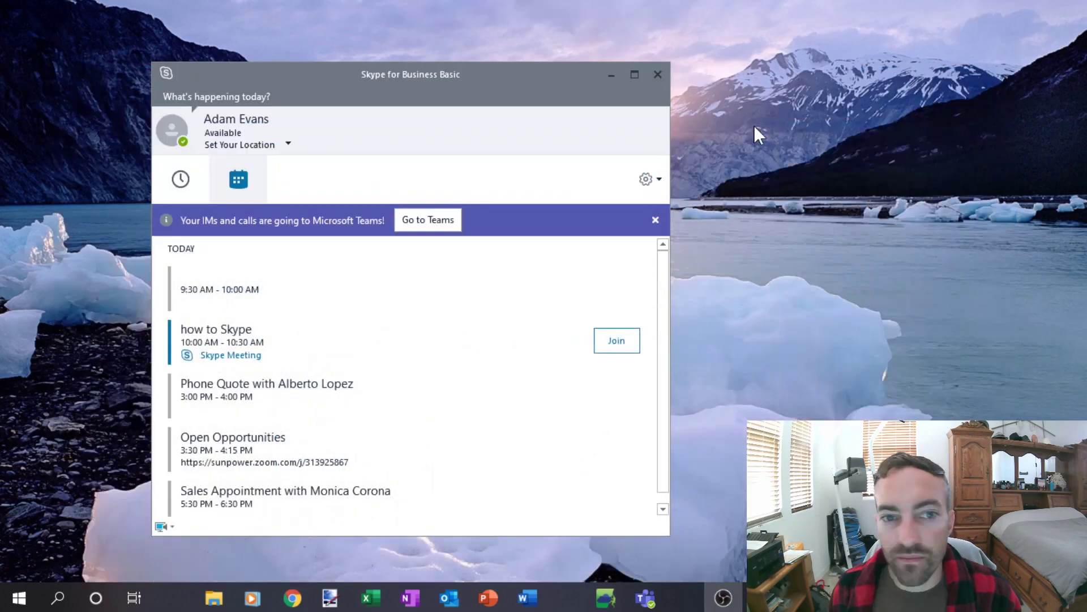
{"action": "left_click", "coordinate": [613, 74]}
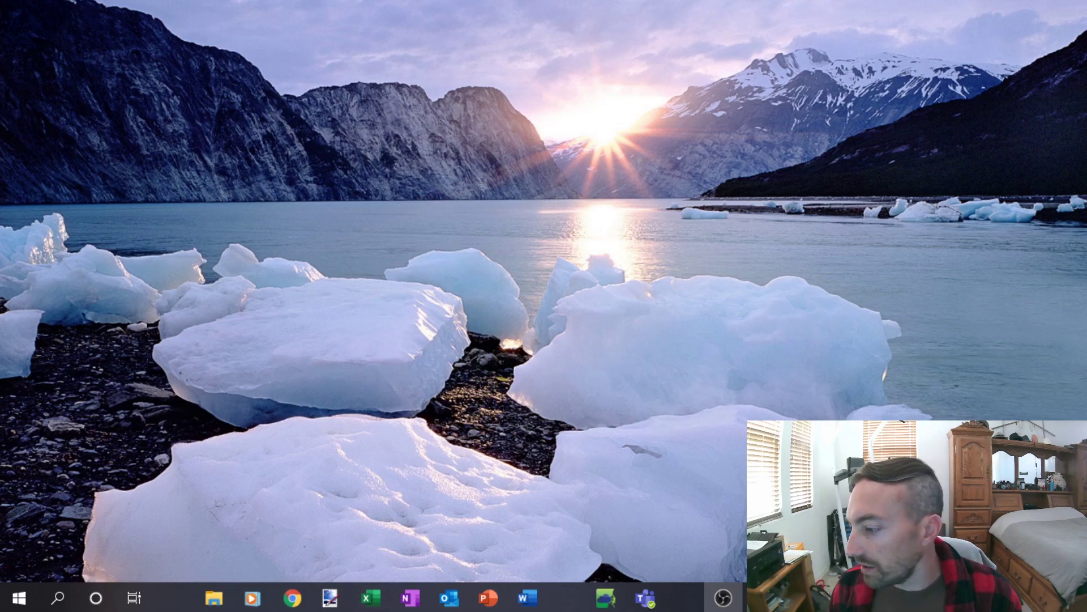
{"action": "left_click", "coordinate": [292, 597]}
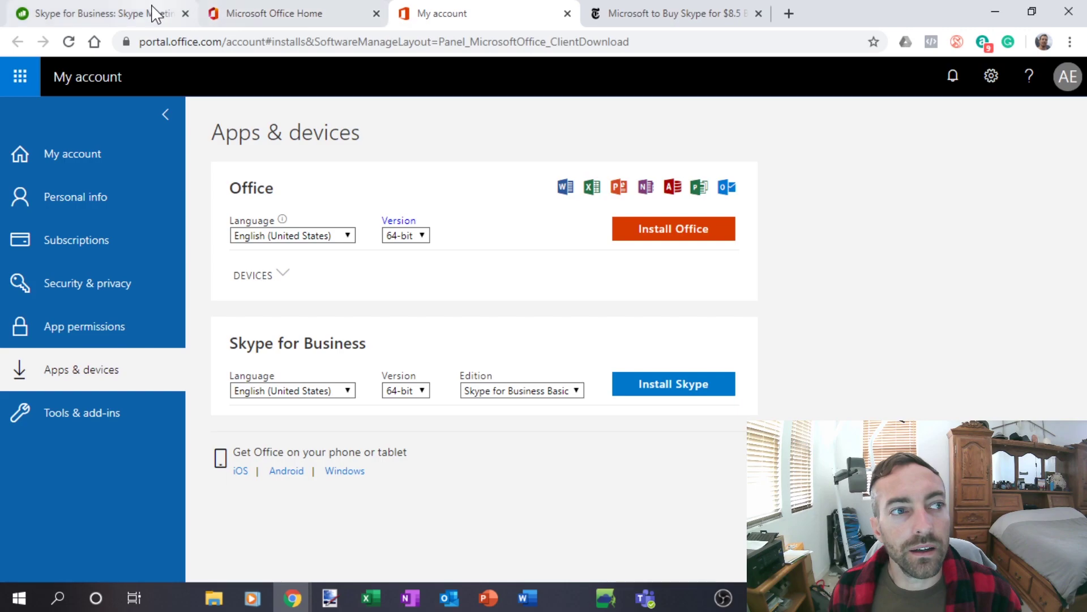
{"action": "left_click", "coordinate": [661, 17]}
{"action": "left_click", "coordinate": [476, 14]}
{"action": "left_click", "coordinate": [295, 14]}
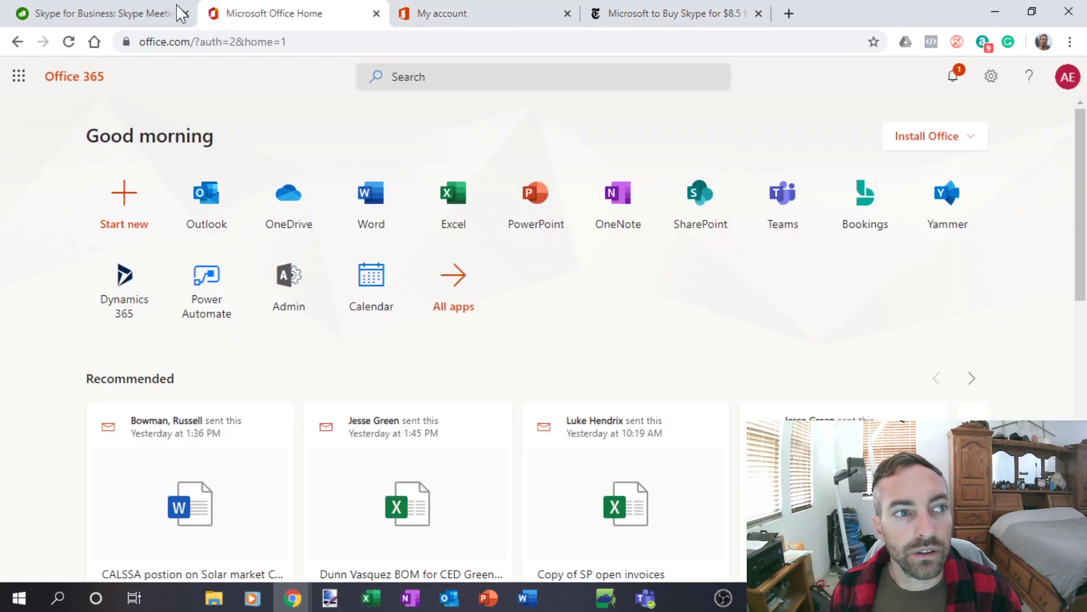
{"action": "left_click", "coordinate": [121, 13]}
Review the article's opening steps on disabled COM add-ins and enabling the Skype Meeting add-in through Outlook Options.
{"action": "scroll", "coordinate": [454, 311], "scroll_direction": "up", "scroll_amount": 10}
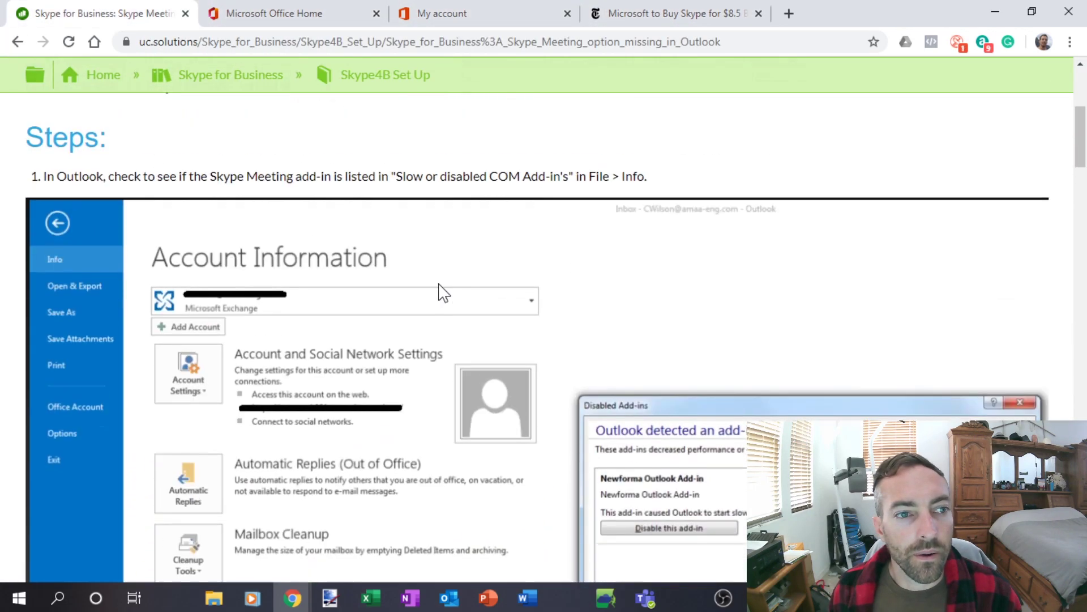
{"action": "scroll", "coordinate": [340, 309], "scroll_direction": "down", "scroll_amount": 2}
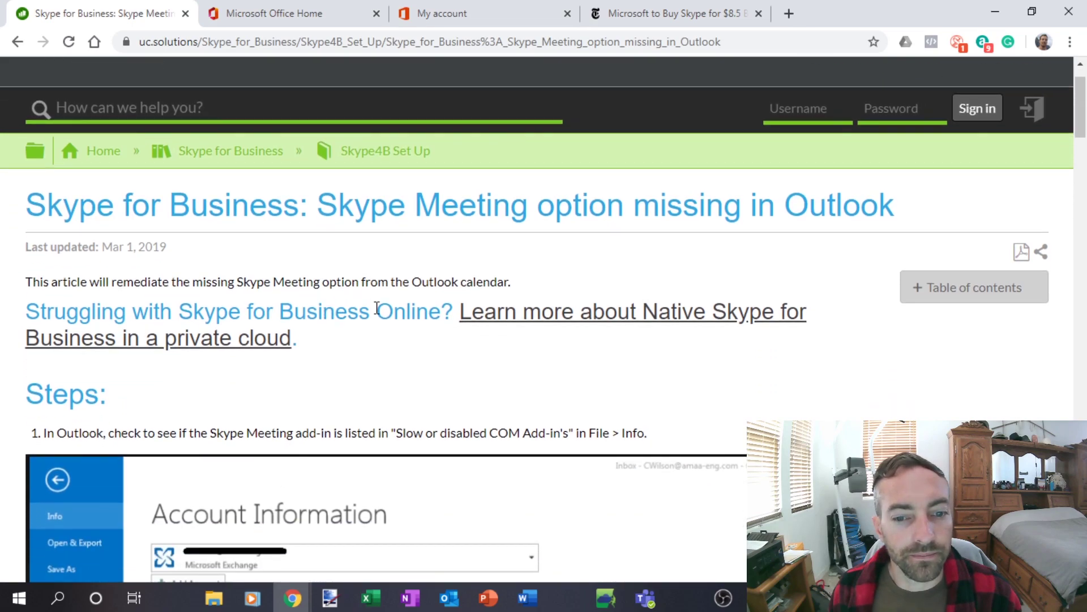
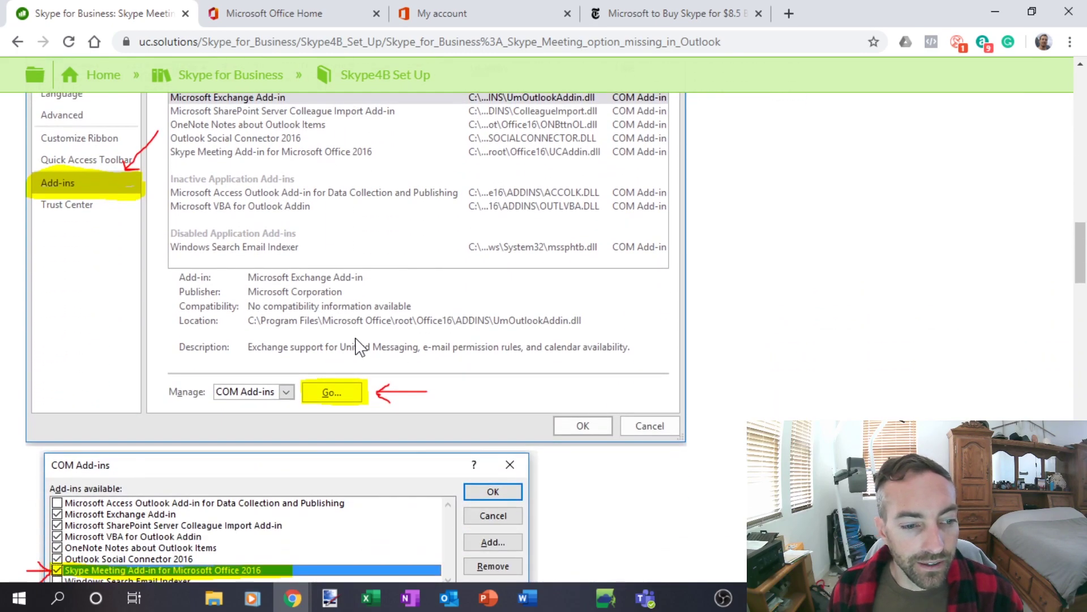
{"action": "scroll", "coordinate": [340, 352], "scroll_direction": "down", "scroll_amount": 4}
{"action": "scroll", "coordinate": [321, 350], "scroll_direction": "down", "scroll_amount": 3}
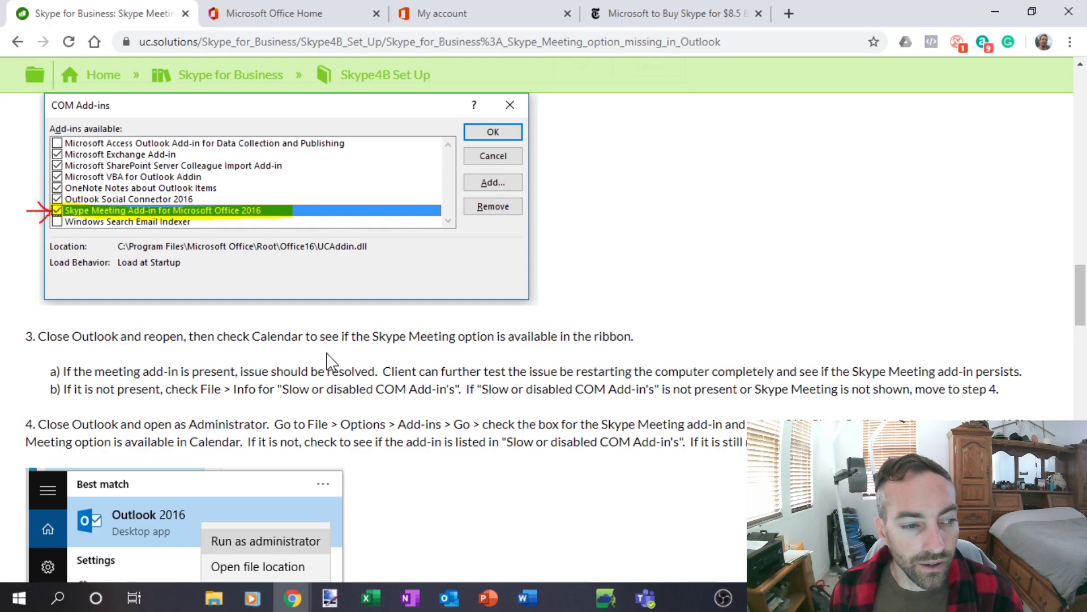
{"action": "scroll", "coordinate": [328, 358], "scroll_direction": "up", "scroll_amount": 12}
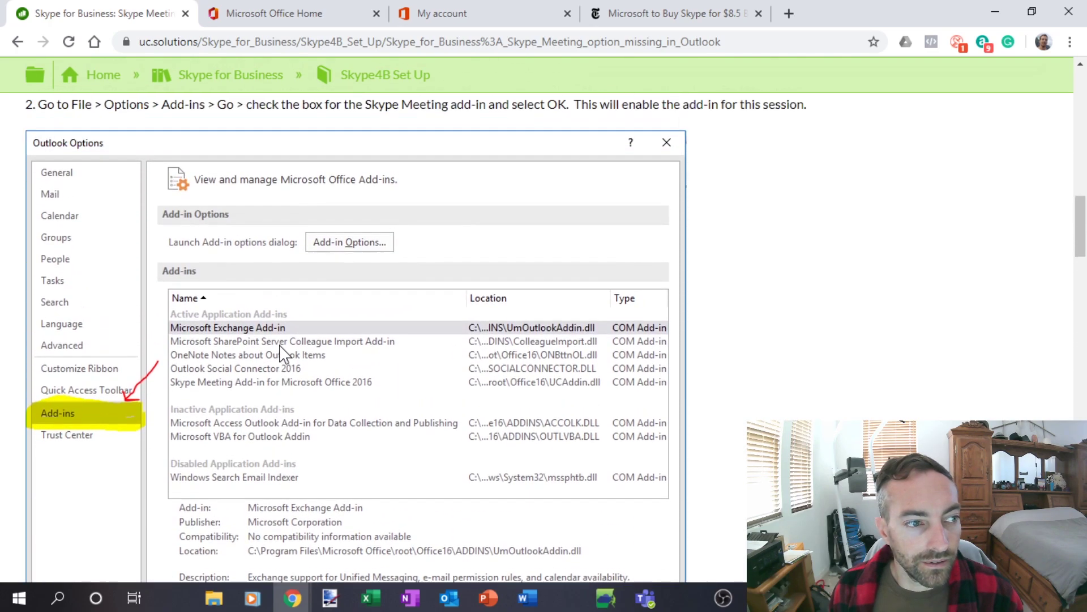
{"action": "scroll", "coordinate": [283, 354], "scroll_direction": "up", "scroll_amount": 2}
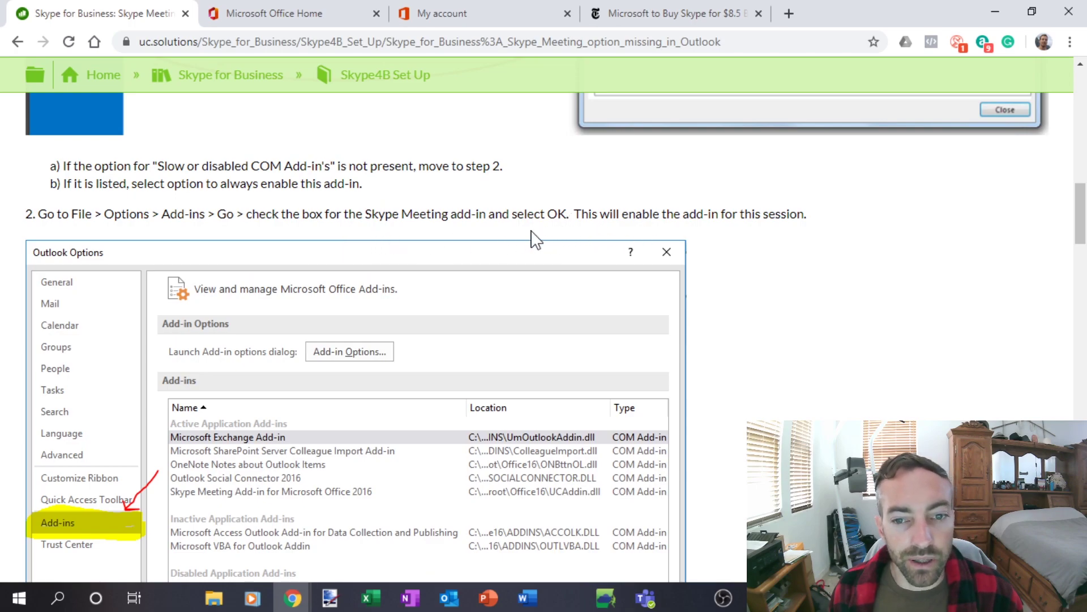
Read article steps 3 to 5 on reopening Outlook, running it as administrator, and removing the Skype Meeting add-in.
{"action": "scroll", "coordinate": [344, 376], "scroll_direction": "down", "scroll_amount": 13}
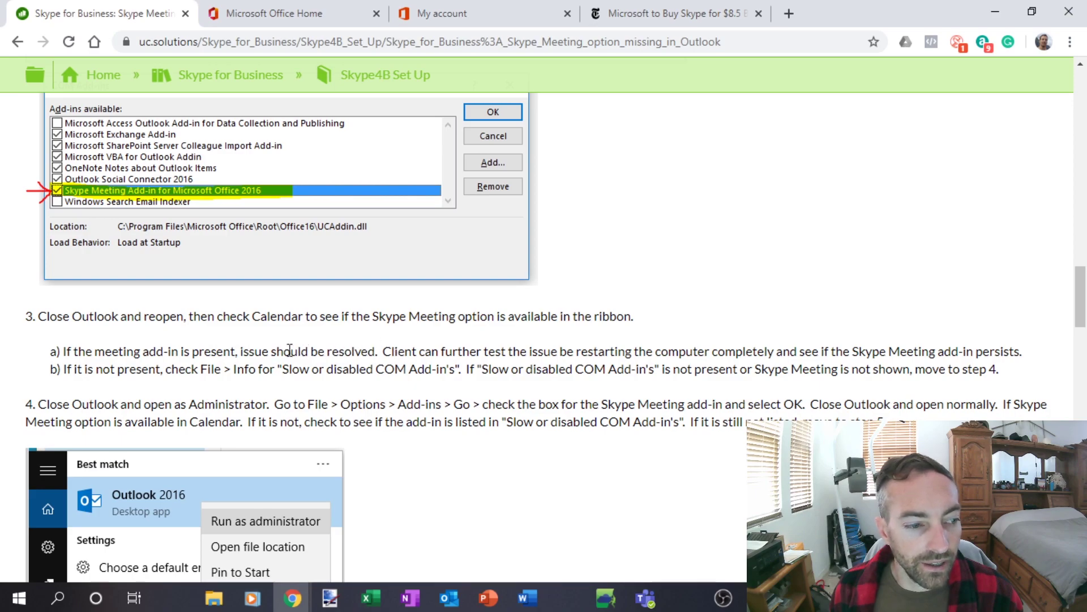
{"action": "scroll", "coordinate": [302, 362], "scroll_direction": "down", "scroll_amount": 2}
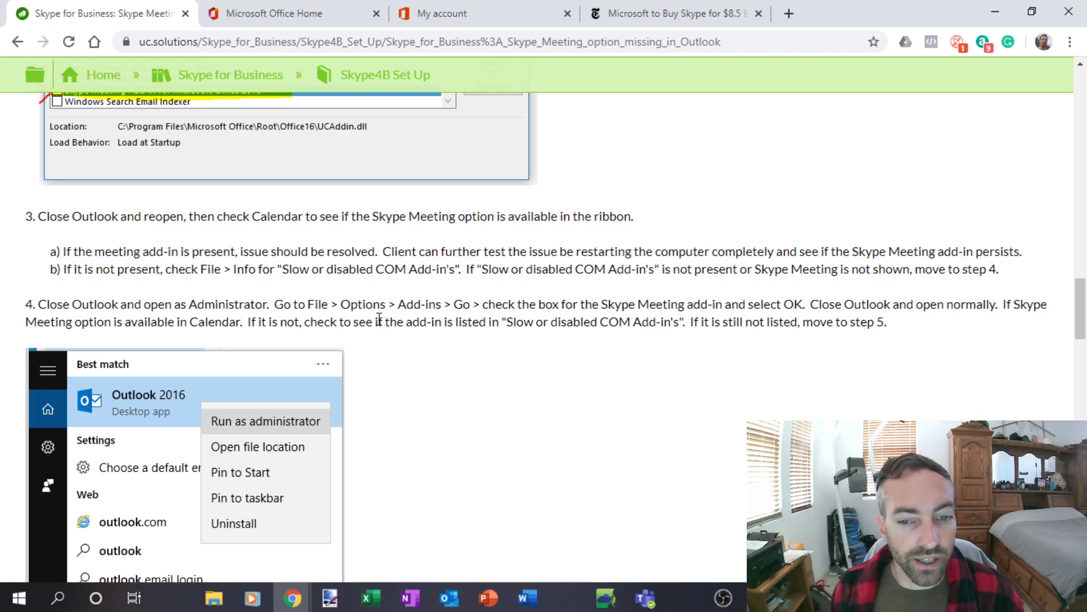
{"action": "scroll", "coordinate": [471, 317], "scroll_direction": "down", "scroll_amount": 1}
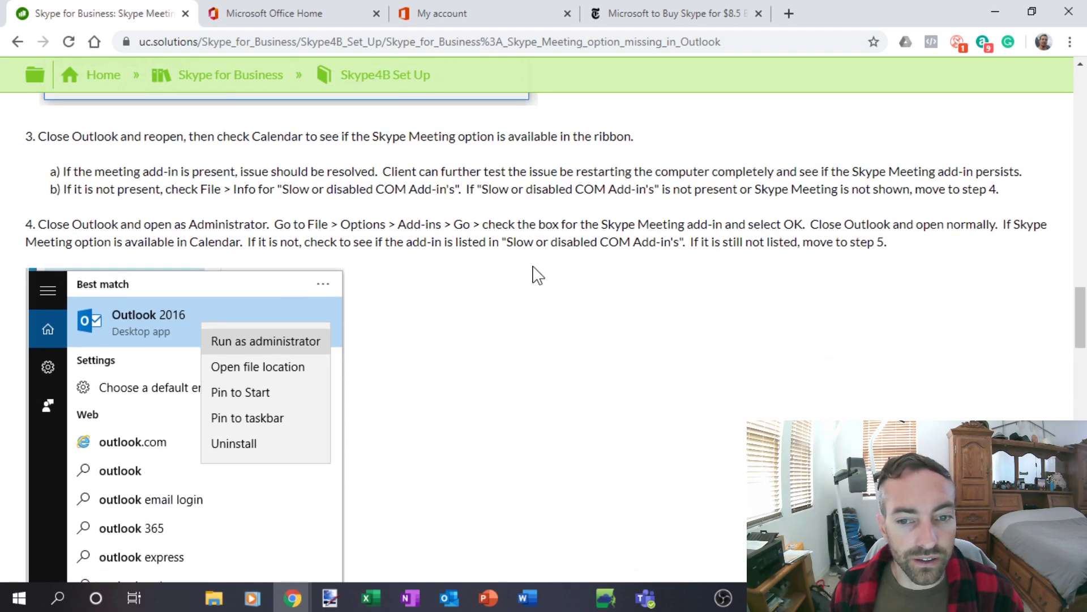
{"action": "scroll", "coordinate": [400, 285], "scroll_direction": "down", "scroll_amount": 8}
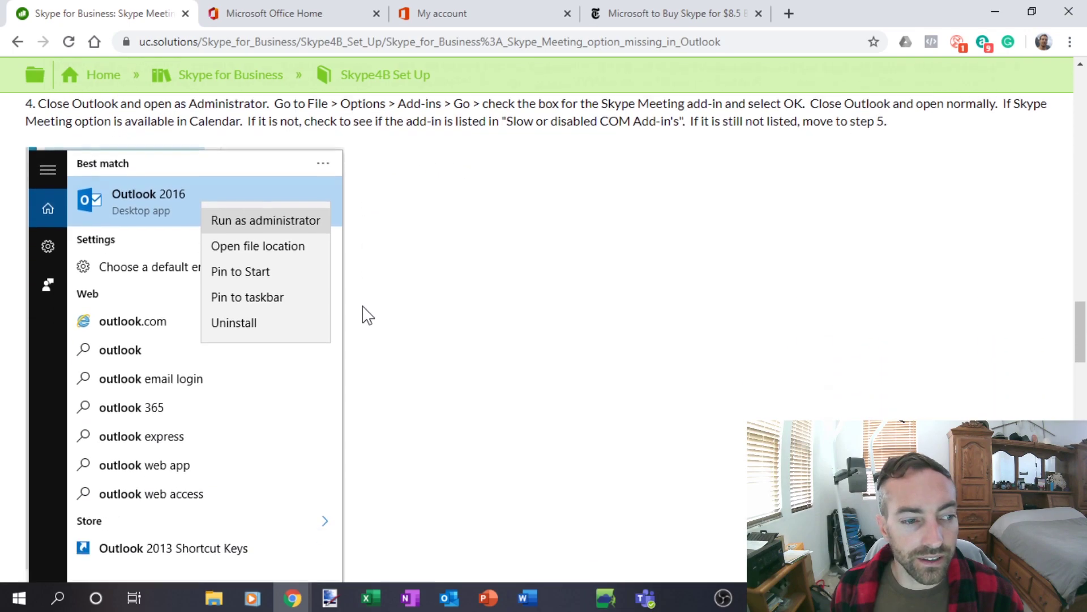
{"action": "scroll", "coordinate": [374, 333], "scroll_direction": "up", "scroll_amount": 1}
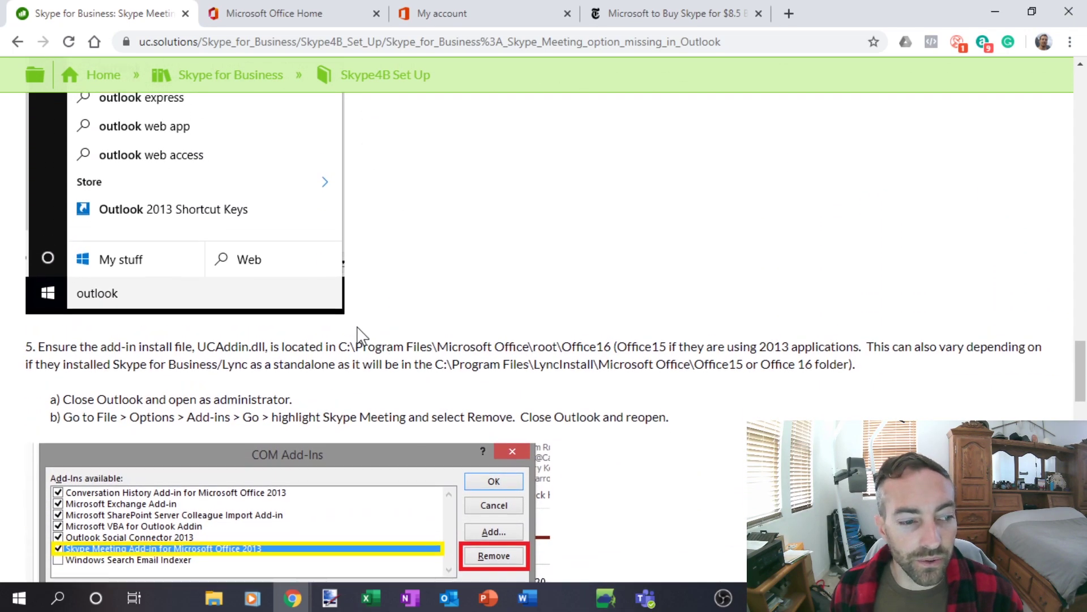
{"action": "scroll", "coordinate": [359, 333], "scroll_direction": "down", "scroll_amount": 3}
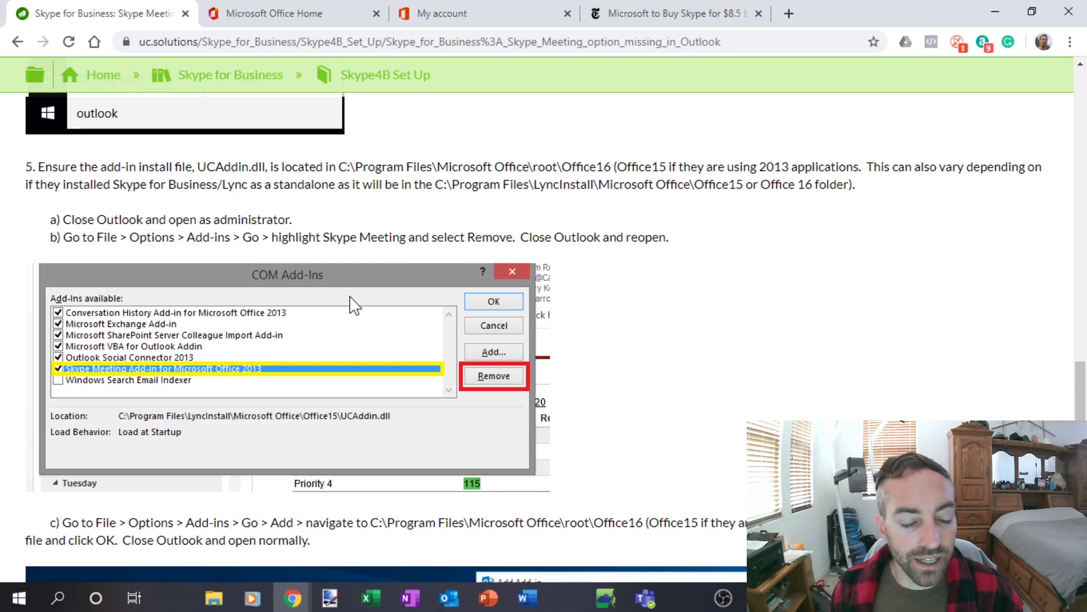
Read article steps 5b to 5d on removing and re-adding UCAddin.dll in the COM add-ins, plus the escalation information.
{"action": "scroll", "coordinate": [355, 306], "scroll_direction": "down", "scroll_amount": 3}
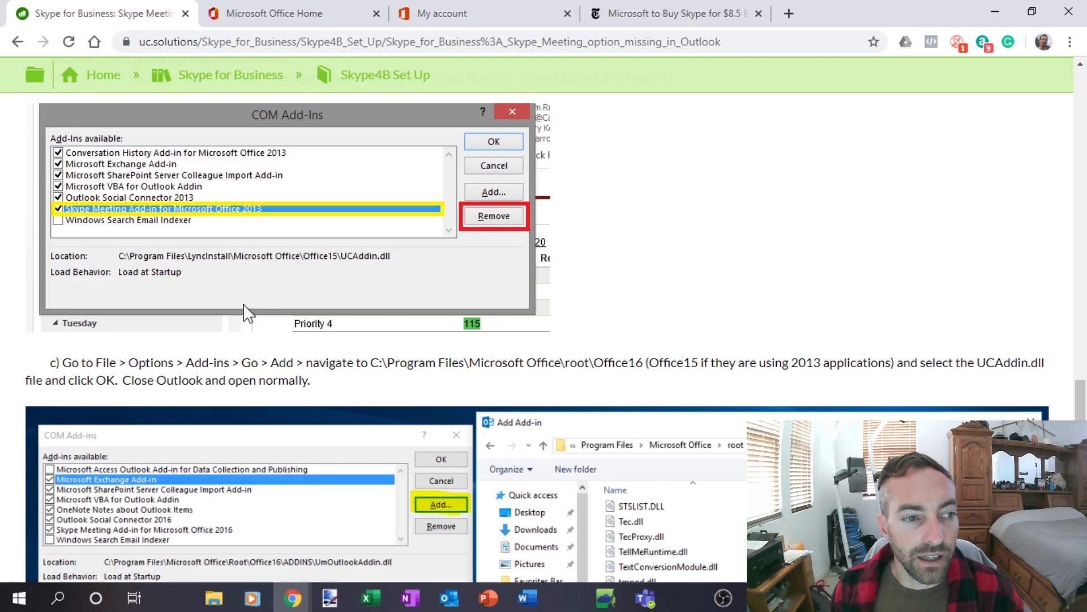
{"action": "scroll", "coordinate": [245, 313], "scroll_direction": "down", "scroll_amount": 2}
{"action": "scroll", "coordinate": [321, 320], "scroll_direction": "down", "scroll_amount": 3}
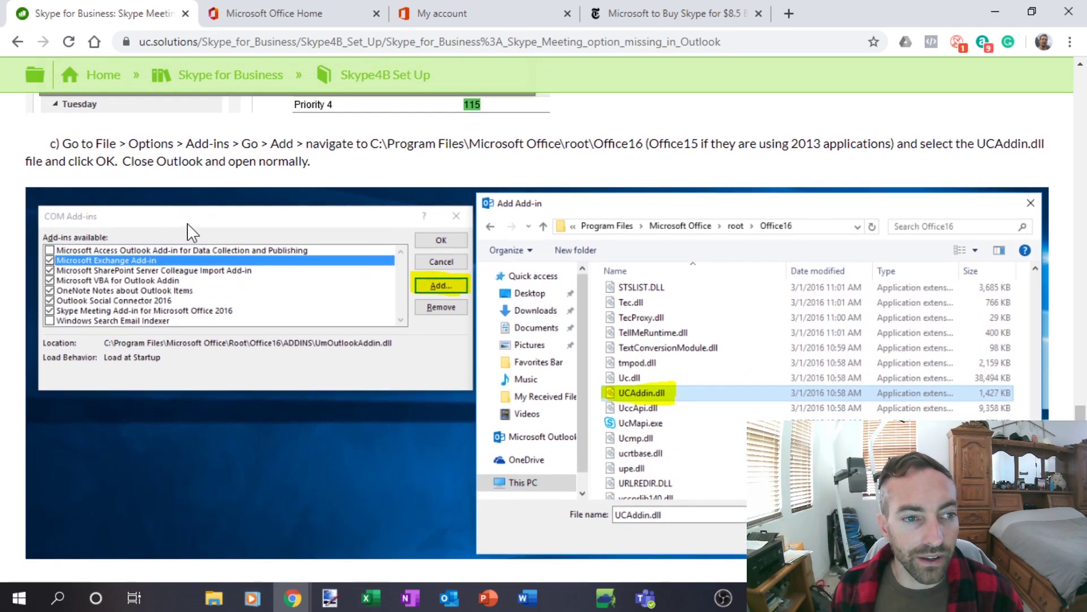
{"action": "scroll", "coordinate": [198, 218], "scroll_direction": "up", "scroll_amount": 1}
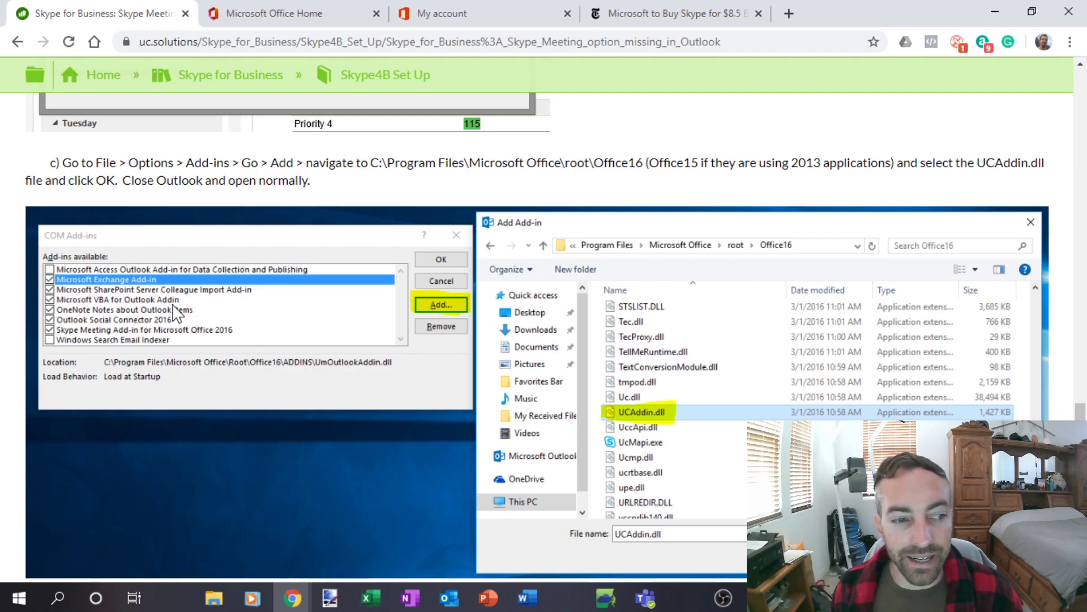
{"action": "scroll", "coordinate": [382, 277], "scroll_direction": "down", "scroll_amount": 5}
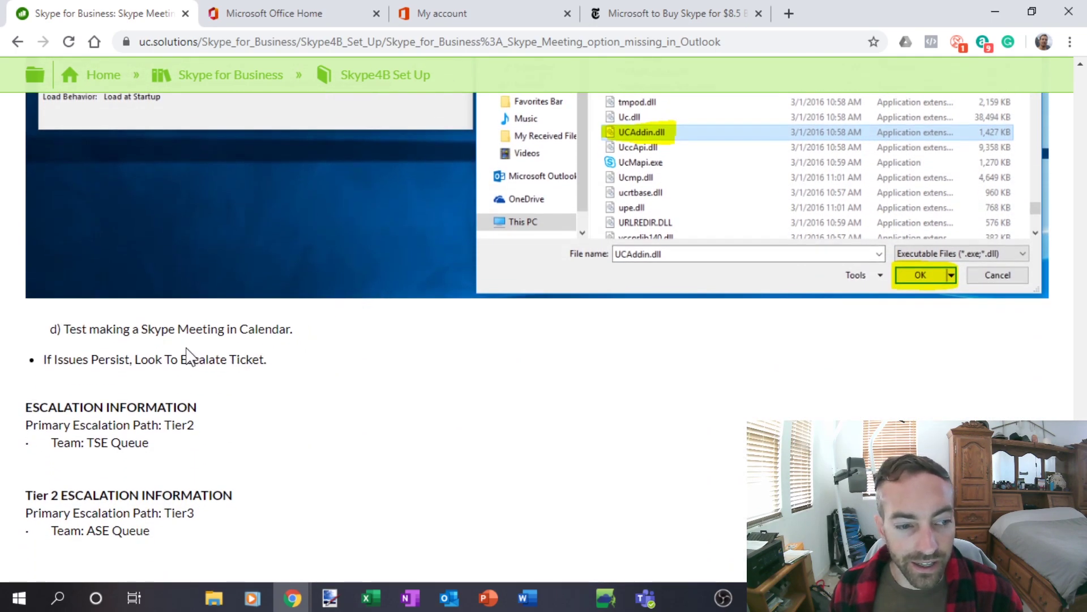
{"action": "scroll", "coordinate": [295, 368], "scroll_direction": "up", "scroll_amount": 4}
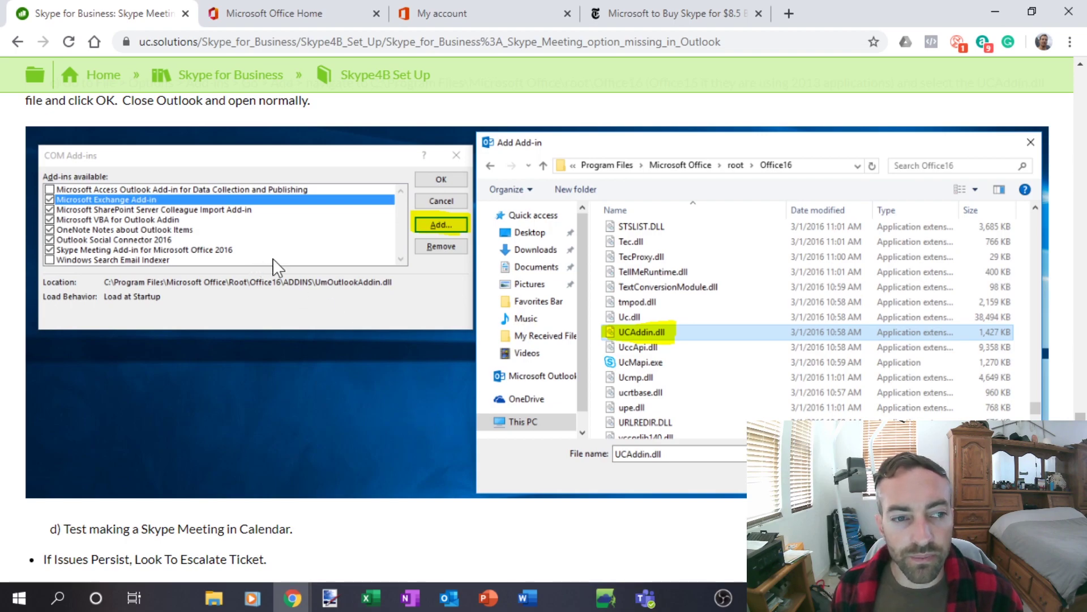
{"action": "scroll", "coordinate": [356, 299], "scroll_direction": "up", "scroll_amount": 3}
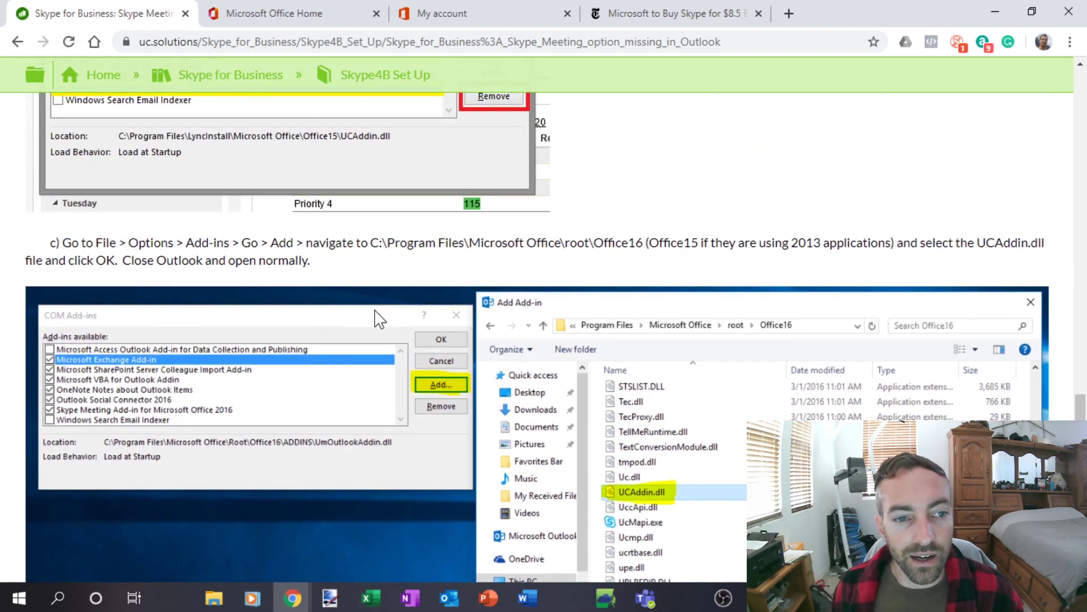
{"action": "scroll", "coordinate": [385, 321], "scroll_direction": "up", "scroll_amount": 8}
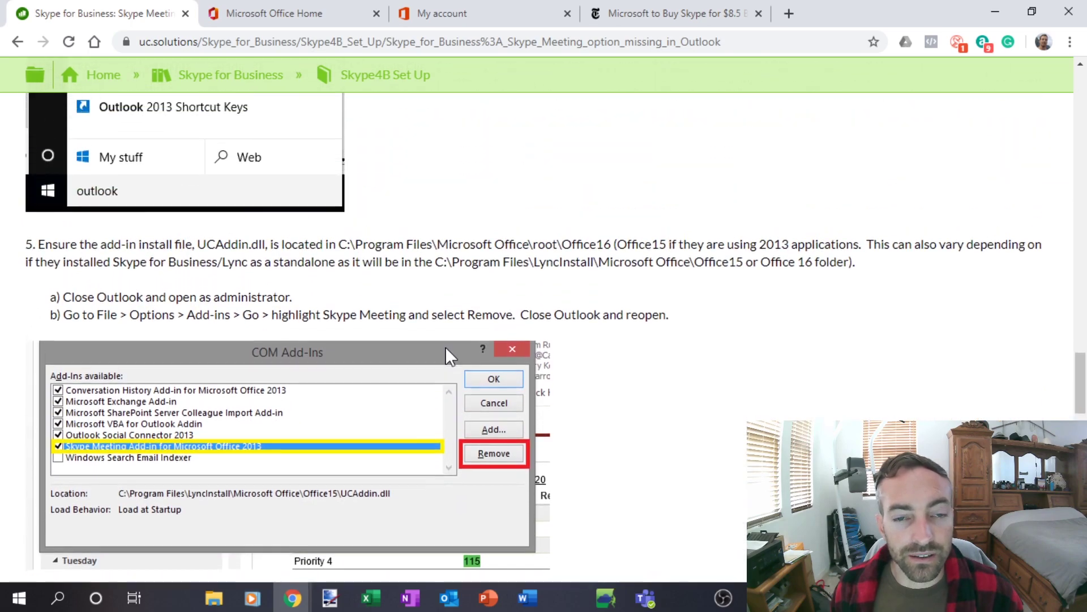
{"action": "scroll", "coordinate": [456, 354], "scroll_direction": "up", "scroll_amount": 3}
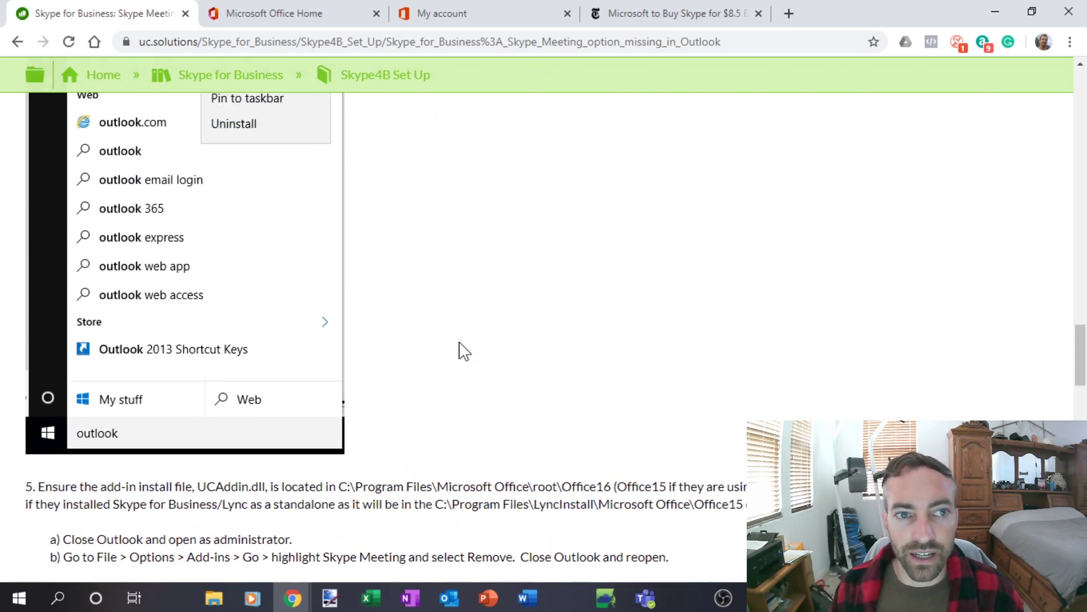
Switch to desktop Outlook, check the Add-ins list in Outlook Options for the Skype Meeting add-in, and close the options.
{"action": "left_click", "coordinate": [337, 14]}
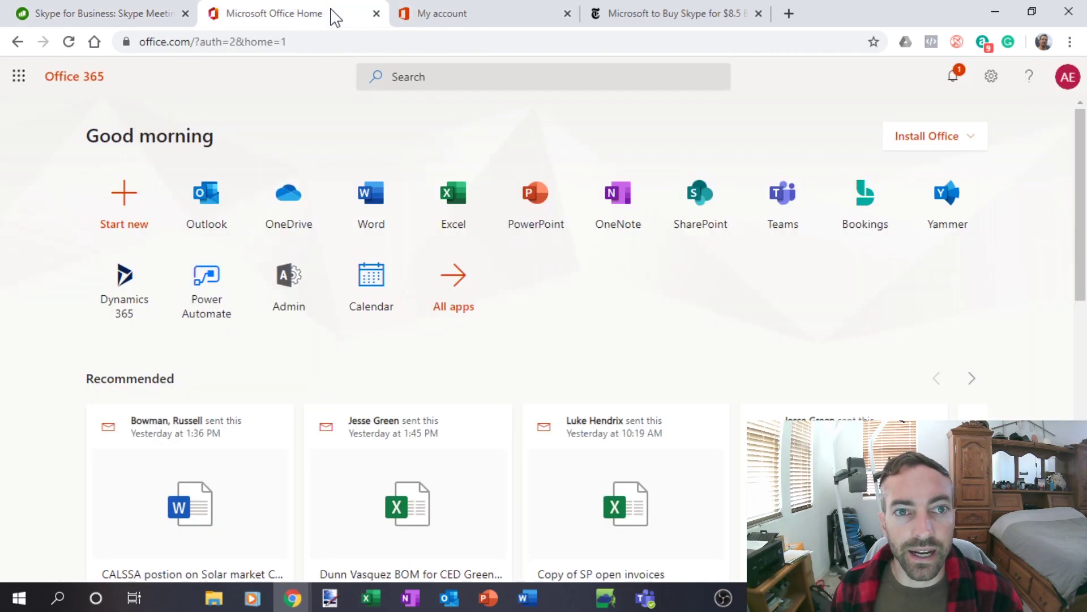
{"action": "left_click", "coordinate": [449, 598]}
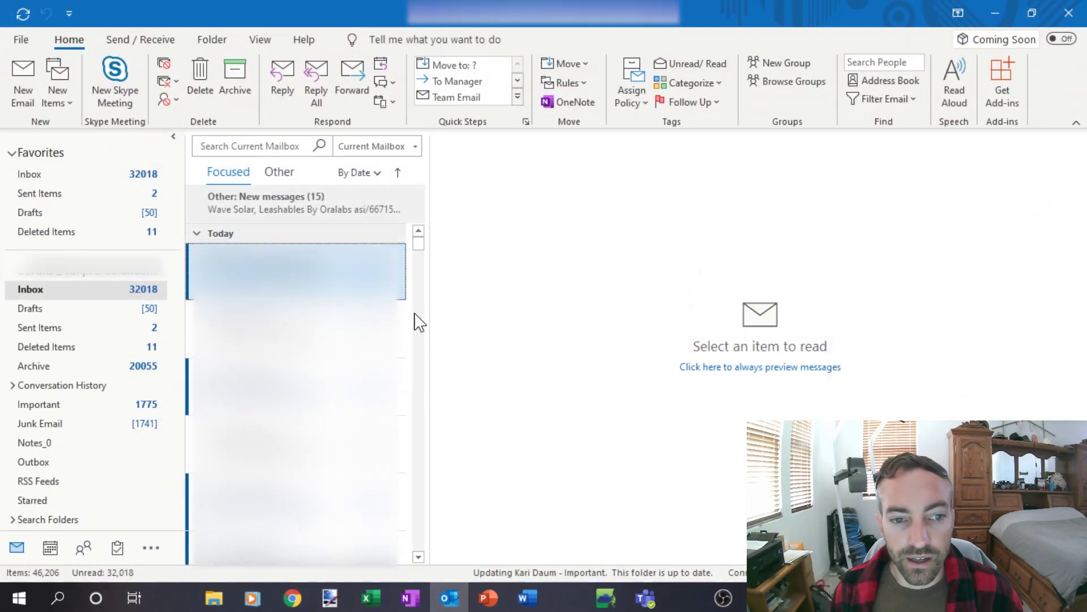
{"action": "right_click", "coordinate": [1051, 87]}
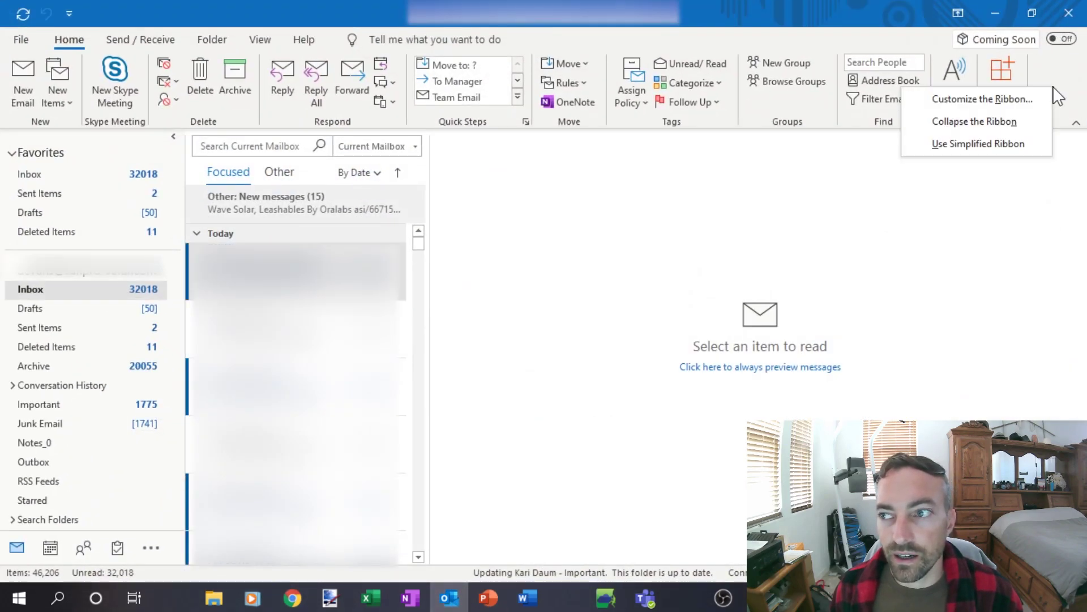
{"action": "left_click", "coordinate": [1008, 102]}
{"action": "left_click", "coordinate": [238, 324]}
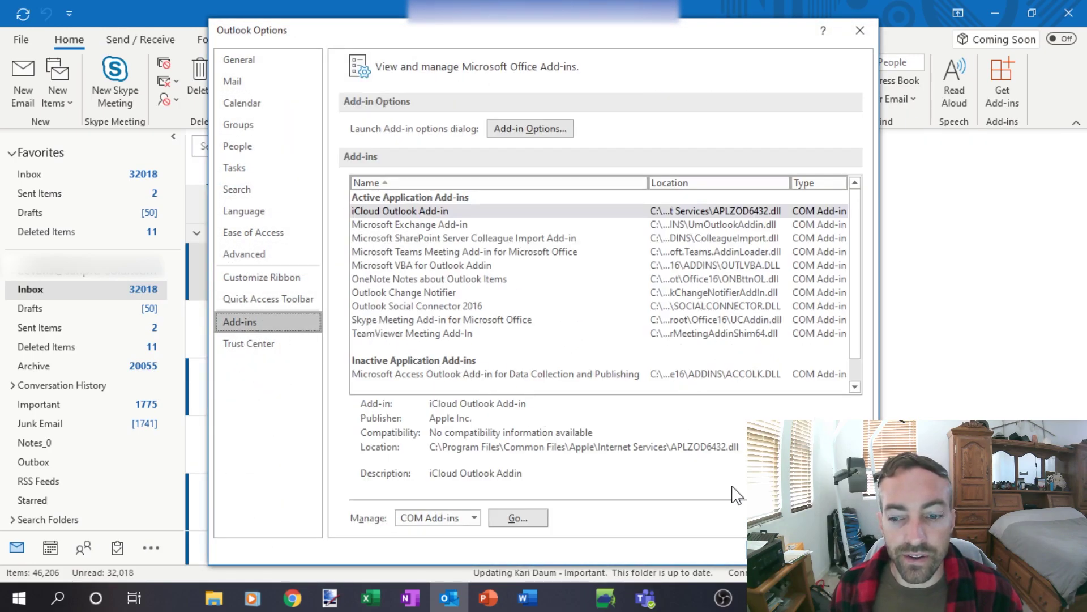
{"action": "key", "text": "Escape"}
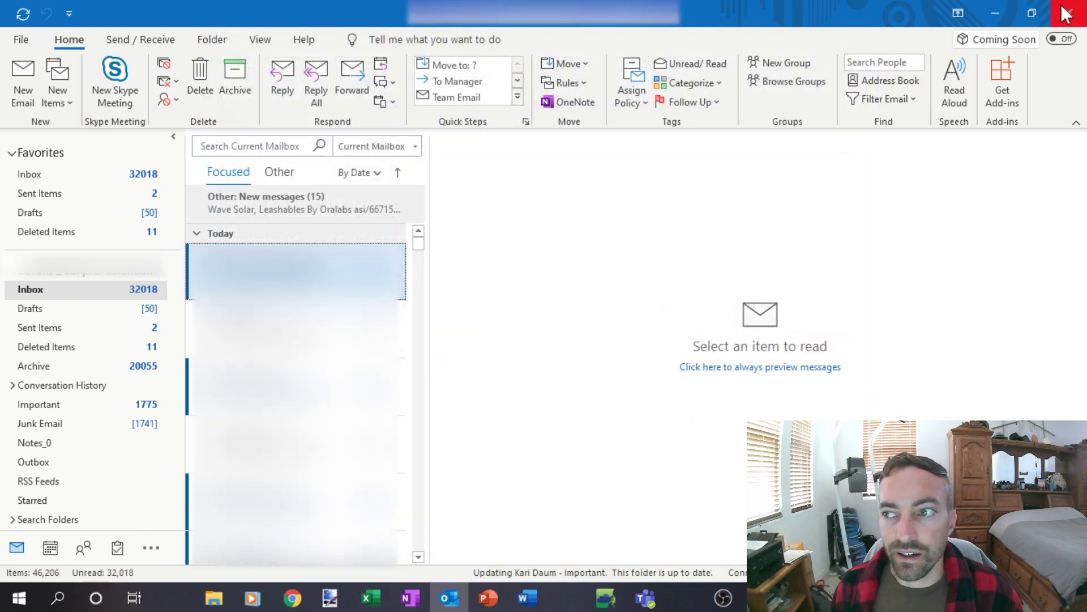
Examine the Home (Mail) and Home (Calendar) groups in Outlook's ribbon customization for Skype Meeting, and close the options.
{"action": "right_click", "coordinate": [1063, 78]}
{"action": "left_click", "coordinate": [971, 83]}
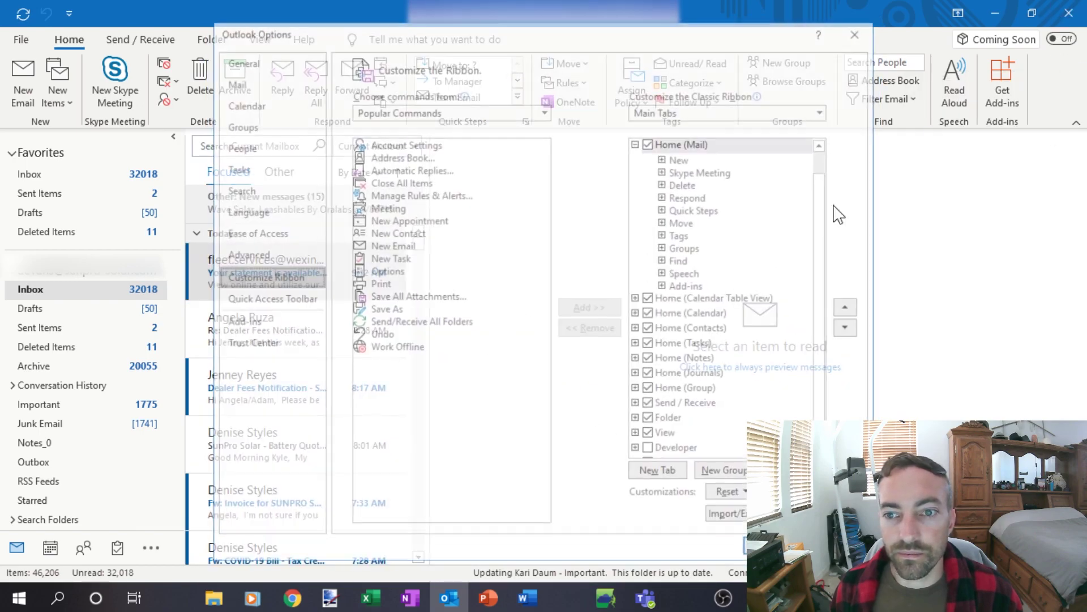
{"action": "left_click", "coordinate": [637, 313]}
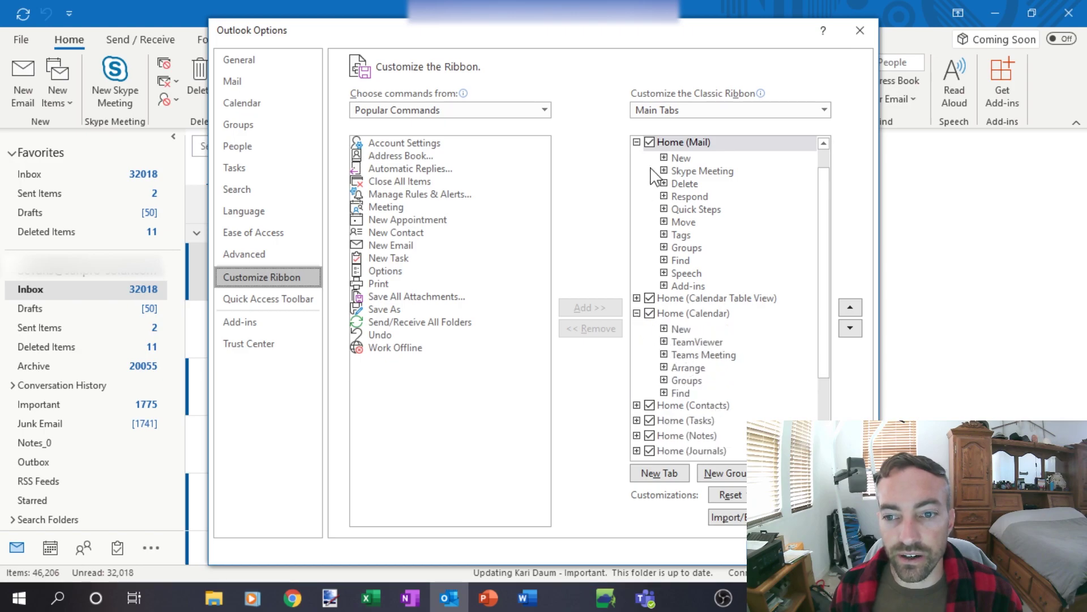
{"action": "scroll", "coordinate": [670, 193], "scroll_direction": "up", "scroll_amount": 1}
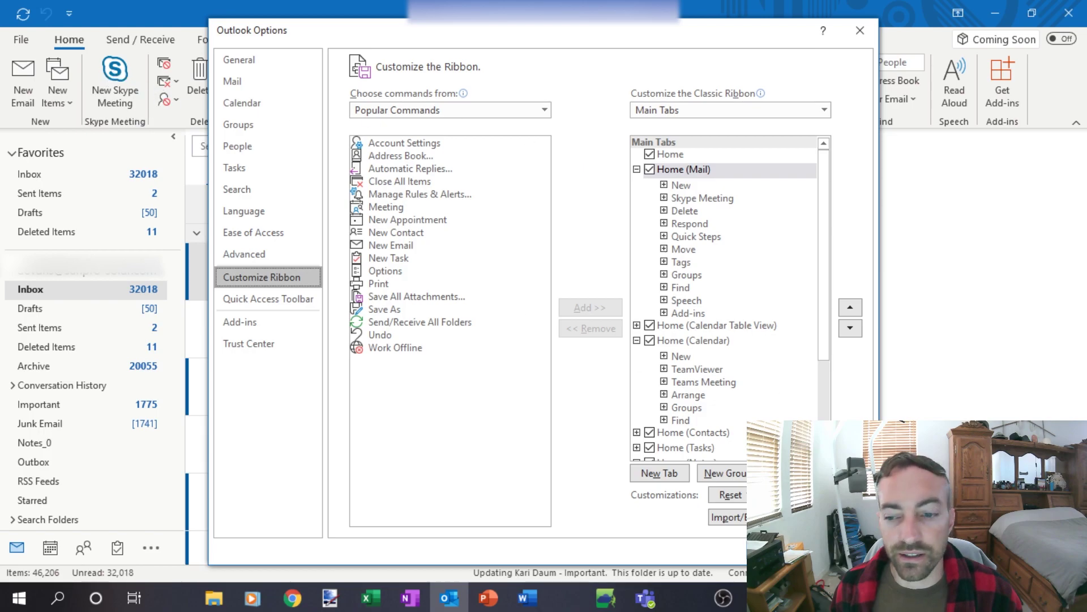
{"action": "left_click", "coordinate": [799, 550]}
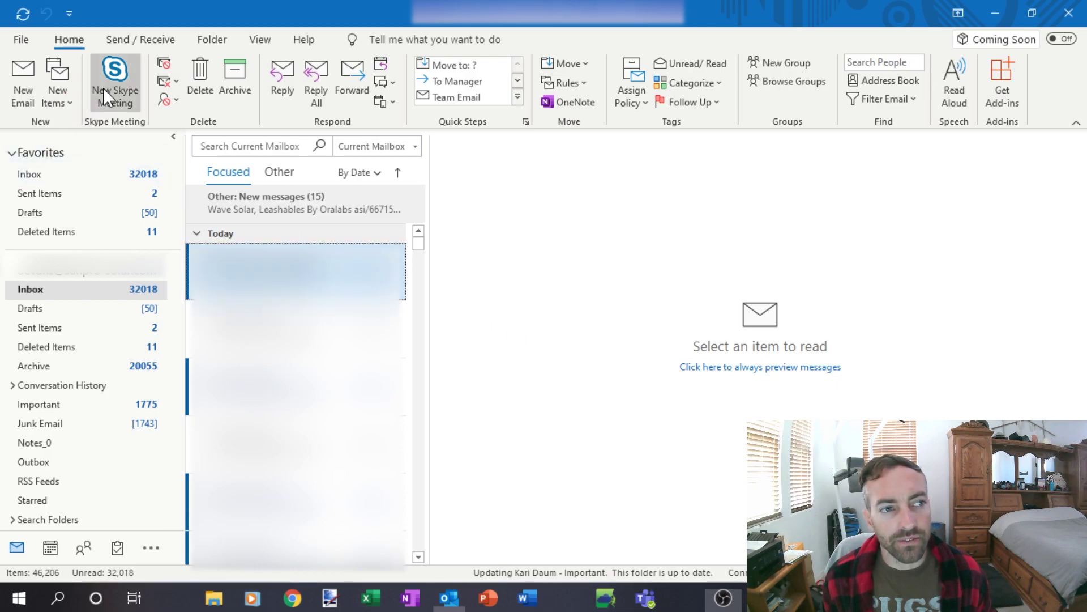
Create a new Skype meeting from the mail view and close the untitled invitation, saving its changes.
{"action": "left_click", "coordinate": [104, 69]}
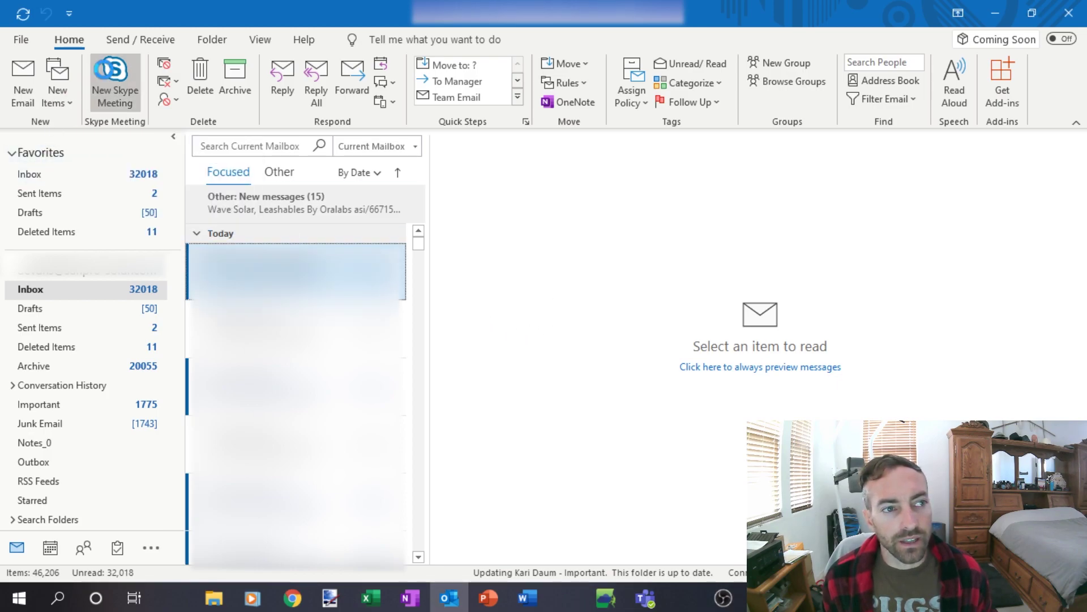
{"action": "left_click", "coordinate": [1083, 16]}
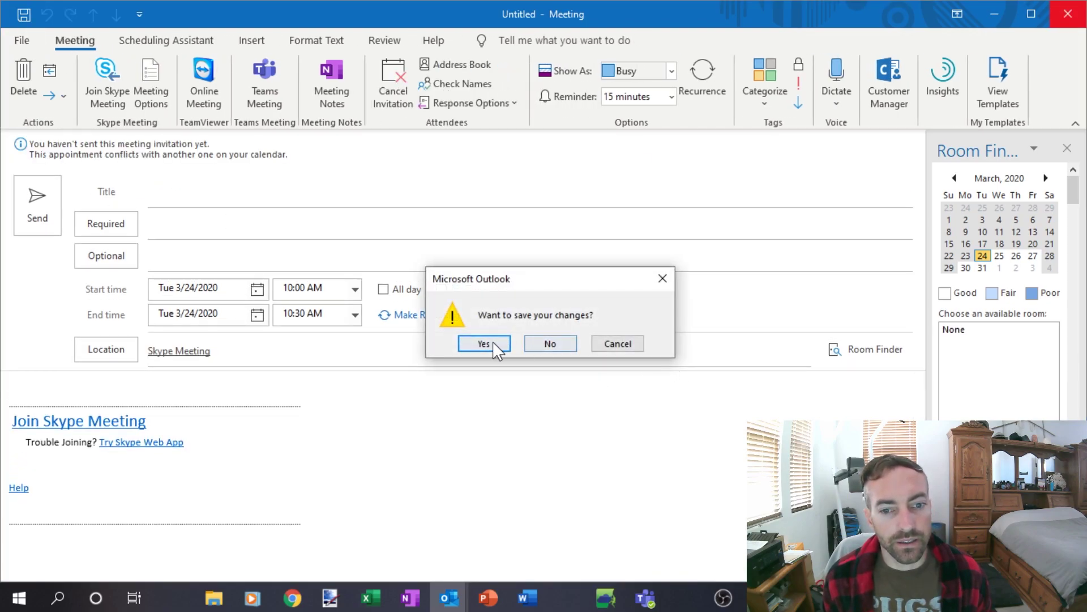
{"action": "left_click", "coordinate": [494, 346]}
Start another Skype meeting as a new item, look over its title and required attendee fields, and close it without saving.
{"action": "left_click", "coordinate": [65, 105]}
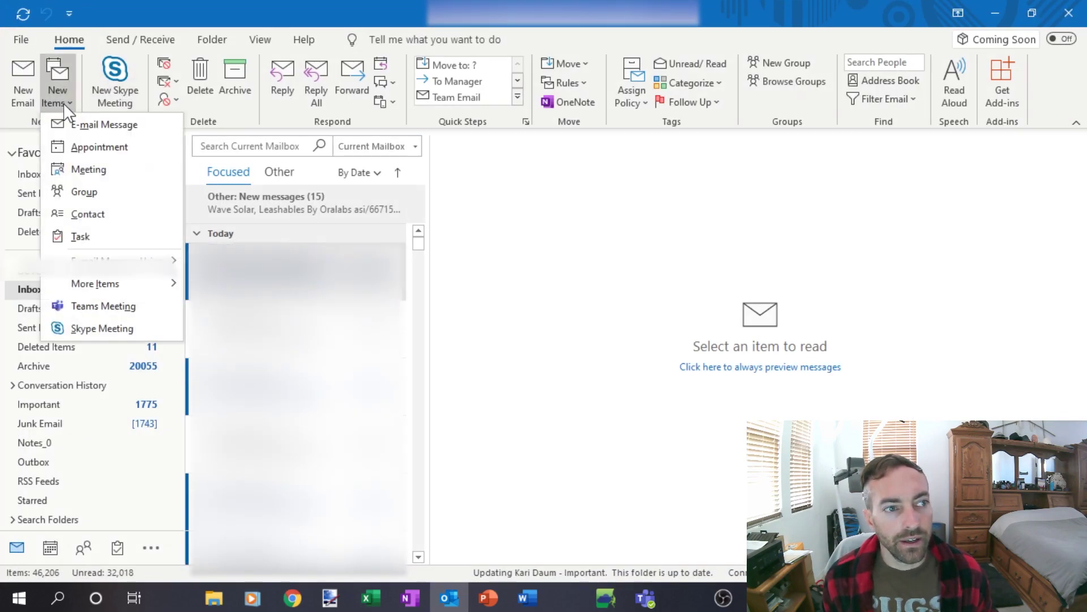
{"action": "left_click", "coordinate": [84, 328]}
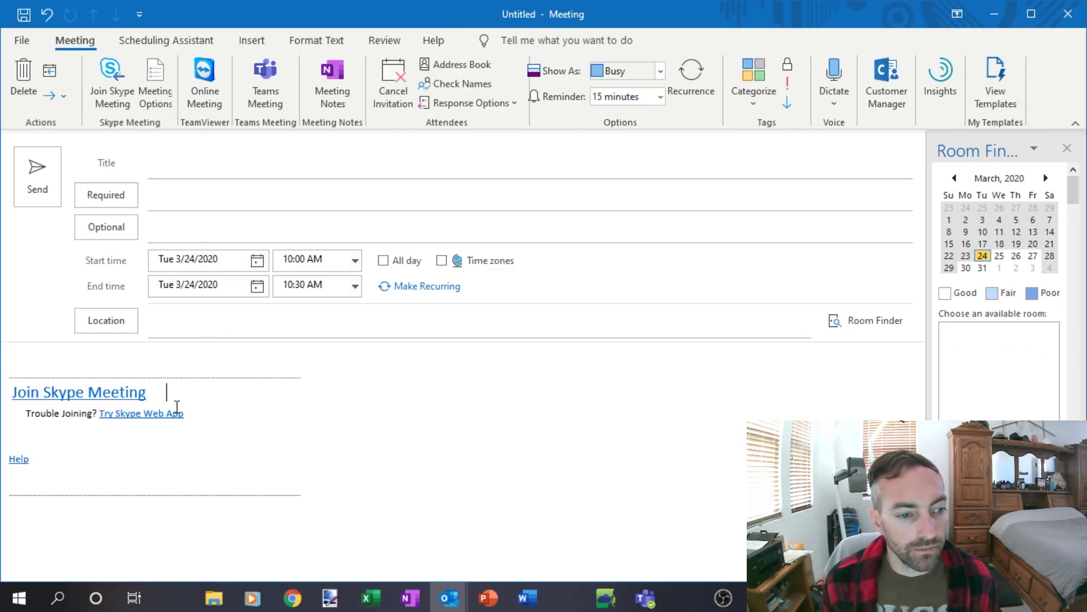
{"action": "left_click", "coordinate": [171, 201]}
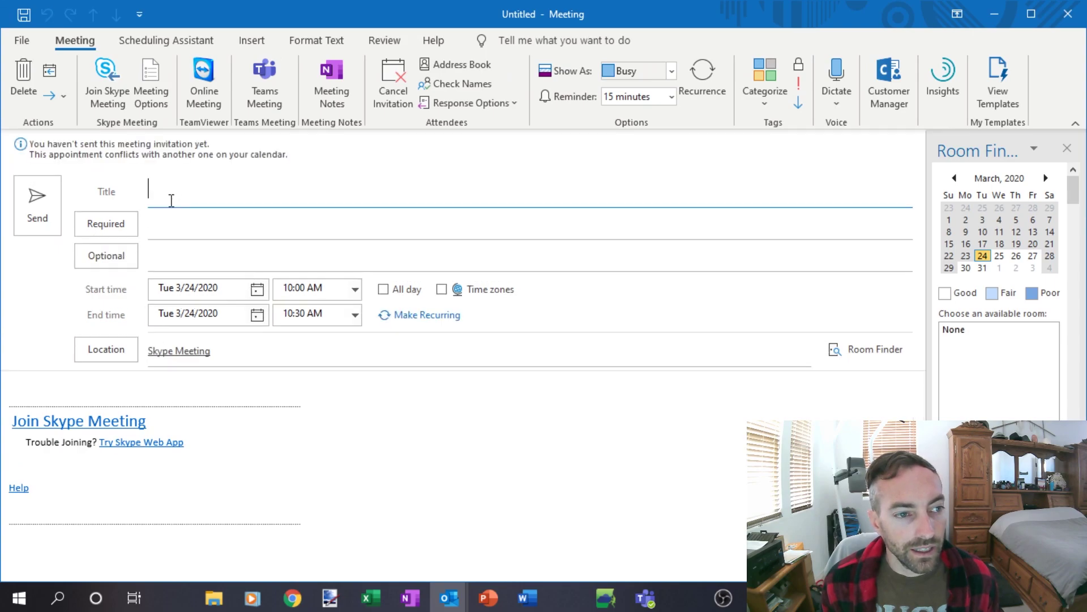
{"action": "left_click", "coordinate": [176, 231]}
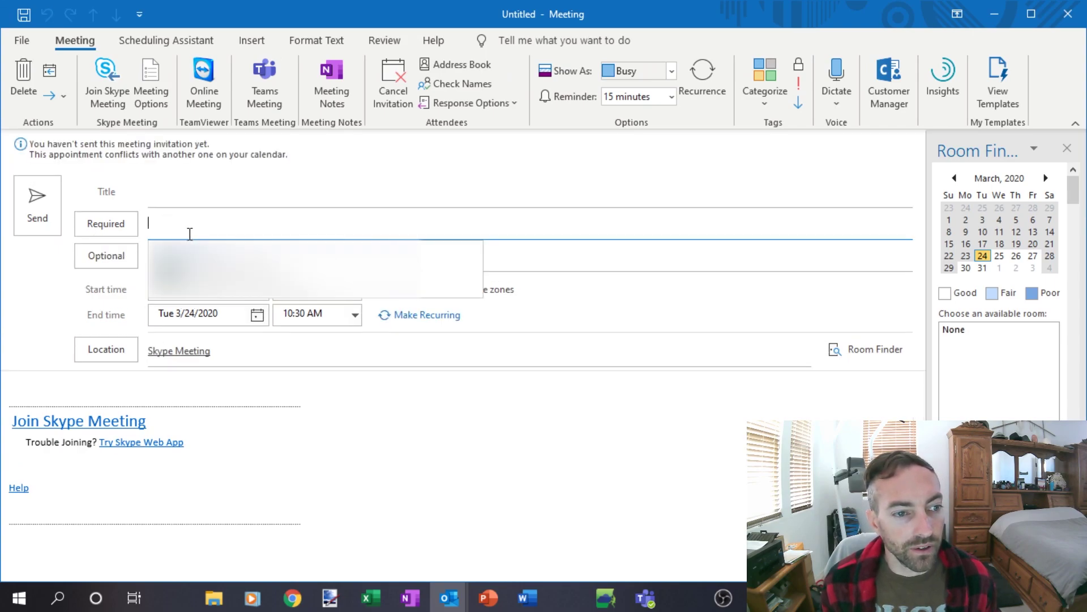
{"action": "left_click", "coordinate": [352, 444]}
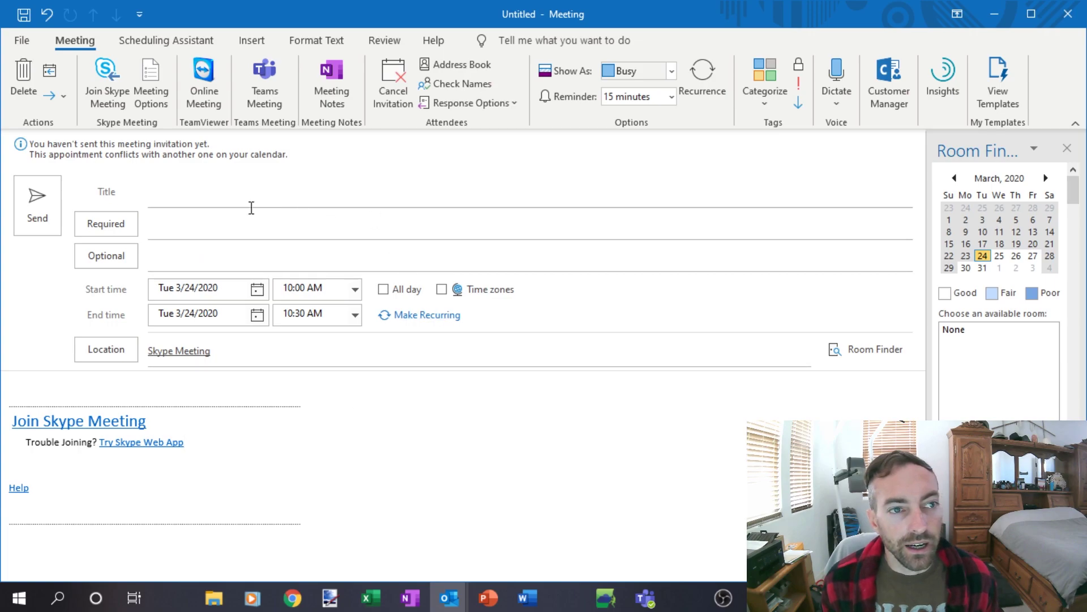
{"action": "left_click", "coordinate": [1069, 22]}
{"action": "left_click", "coordinate": [541, 343]}
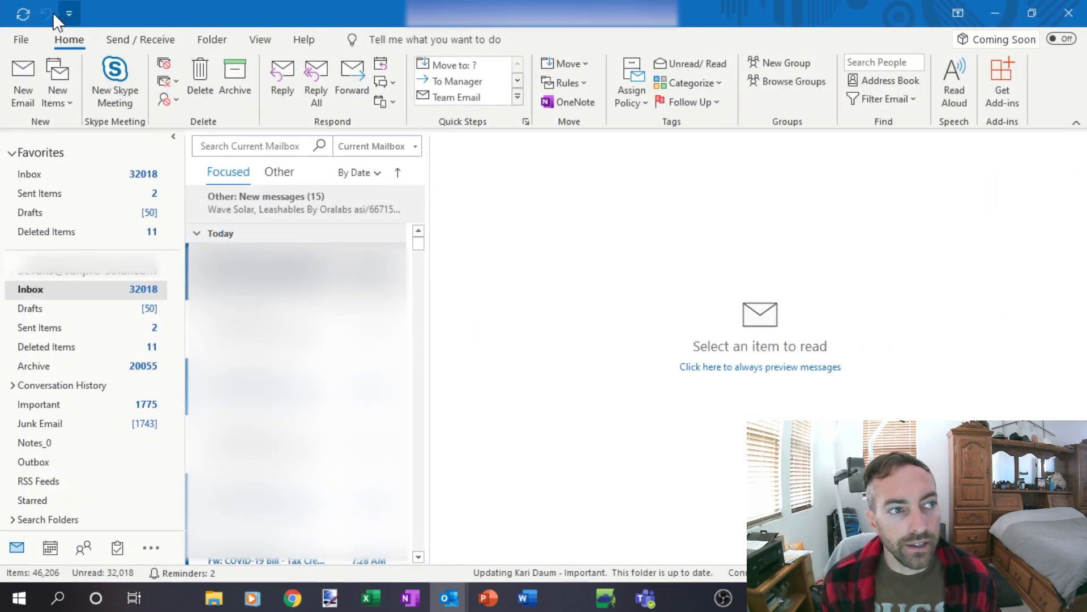
Minimize Outlook, open the Office 365 web calendar in Chrome, and view the details of the "how to Skype" event.
{"action": "left_click", "coordinate": [995, 11]}
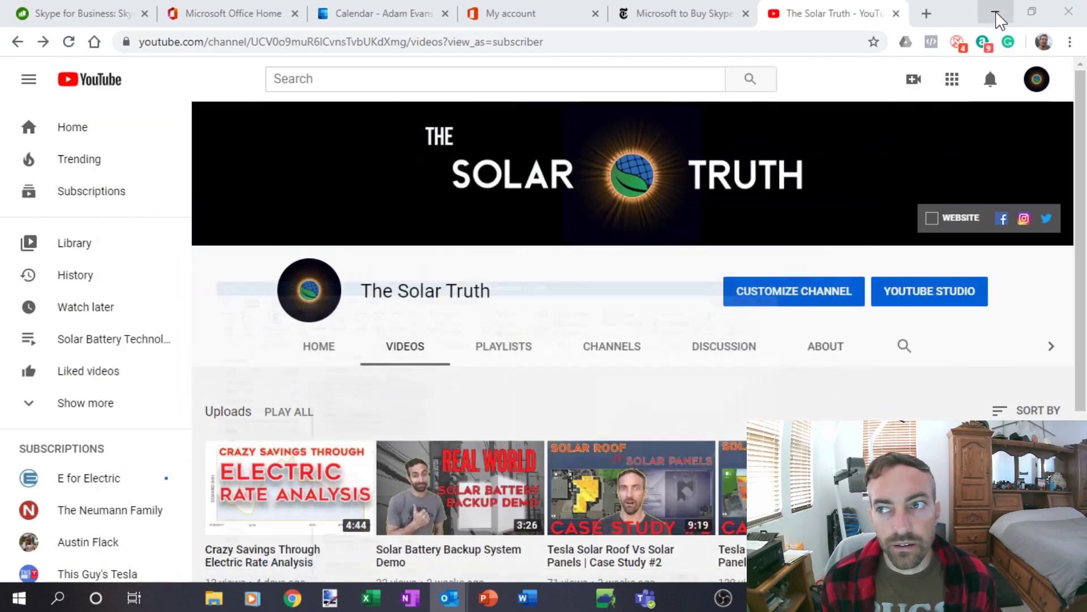
{"action": "left_click", "coordinate": [374, 16]}
{"action": "left_click", "coordinate": [263, 16]}
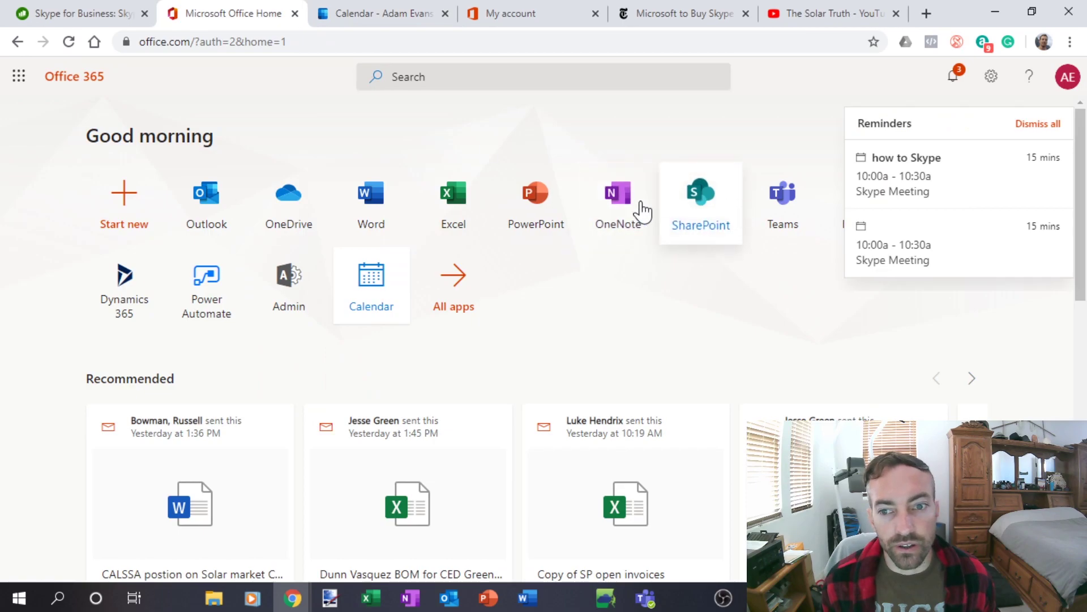
{"action": "left_click", "coordinate": [371, 277]}
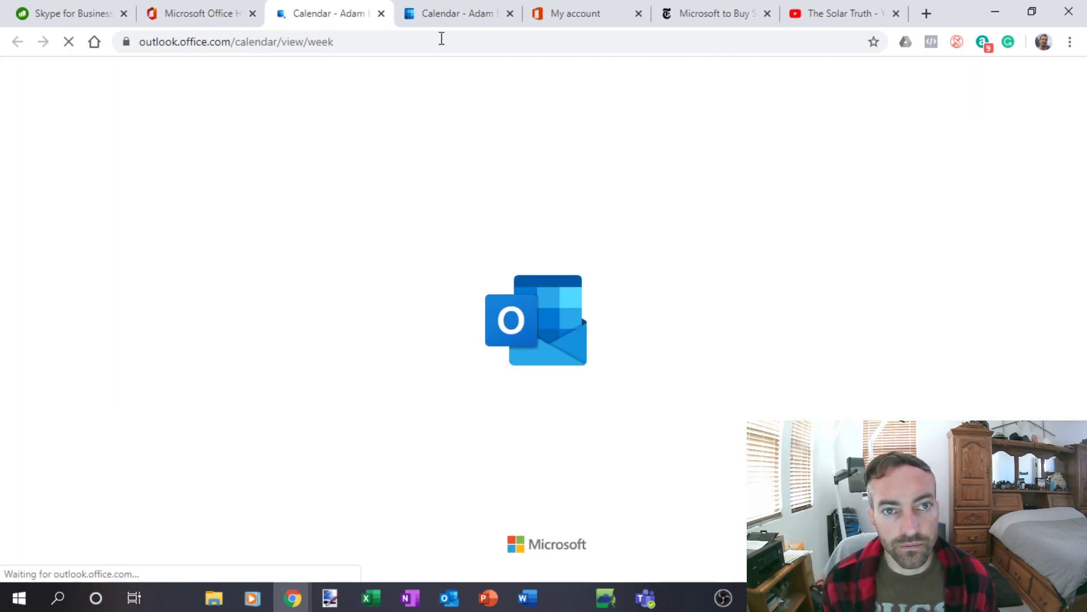
{"action": "left_click", "coordinate": [444, 14]}
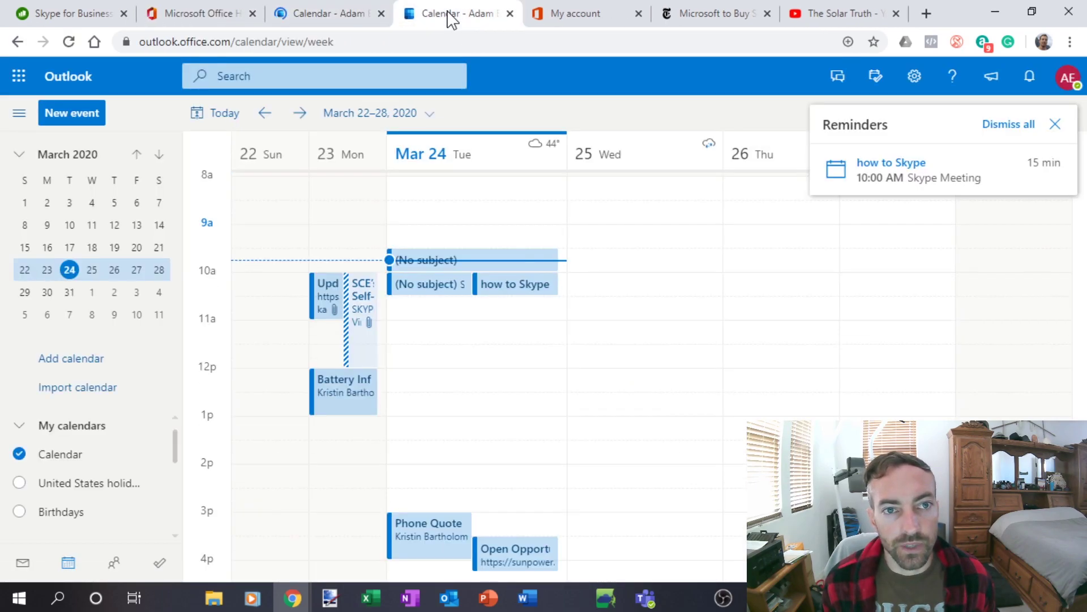
{"action": "left_click", "coordinate": [507, 292]}
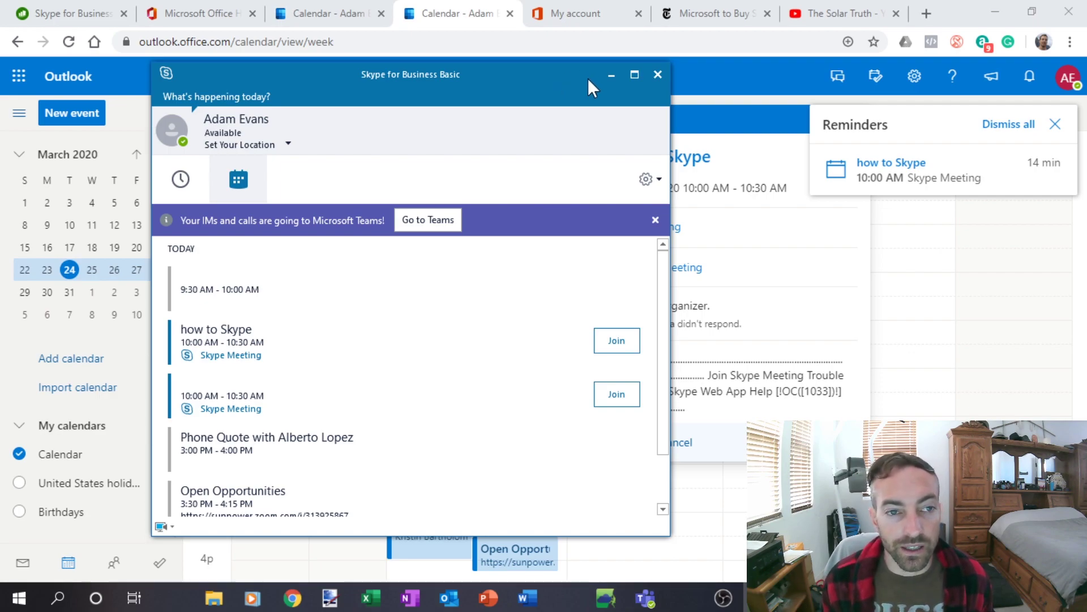
Switch from Skype for Business to Chrome and look over the uploaded videos on The Solar Truth's YouTube channel.
{"action": "key", "text": "alt+Tab"}
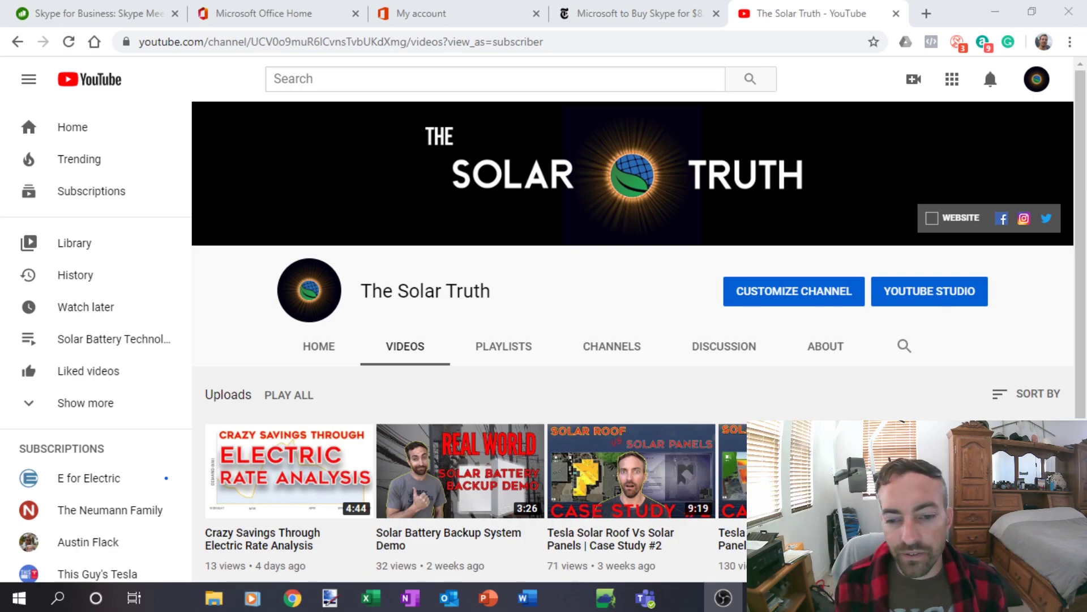
{"action": "scroll", "coordinate": [510, 362], "scroll_direction": "down", "scroll_amount": 2}
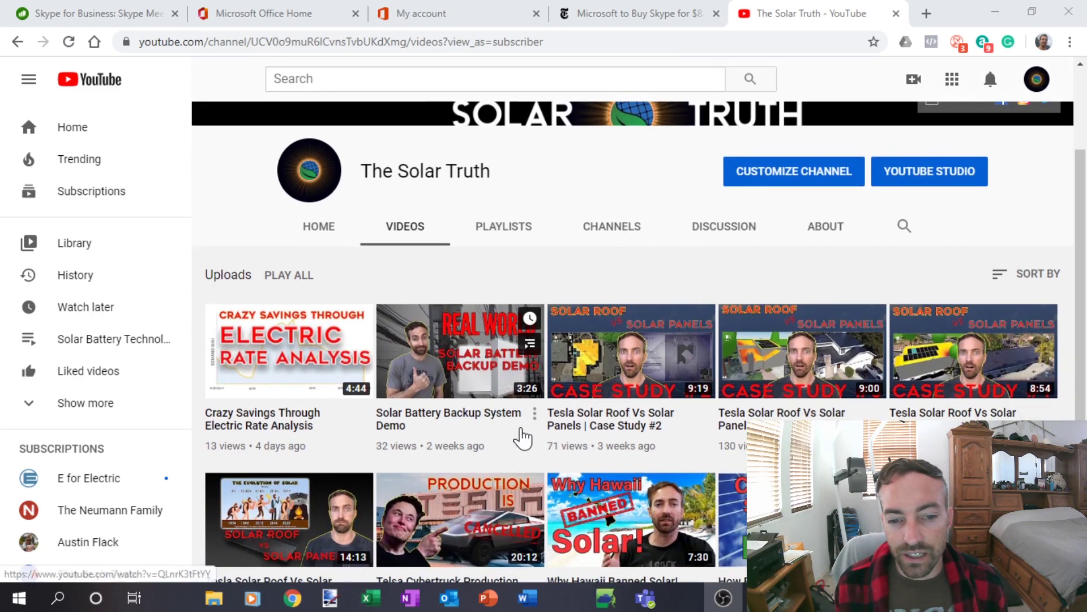
{"action": "scroll", "coordinate": [430, 414], "scroll_direction": "down", "scroll_amount": 1}
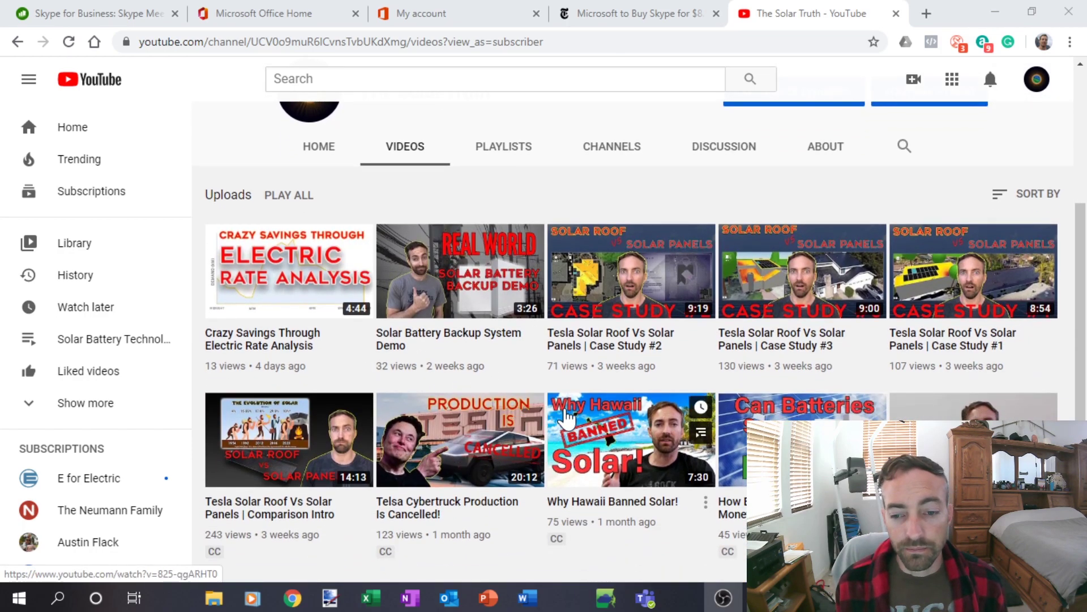
{"action": "scroll", "coordinate": [427, 310], "scroll_direction": "up", "scroll_amount": 3}
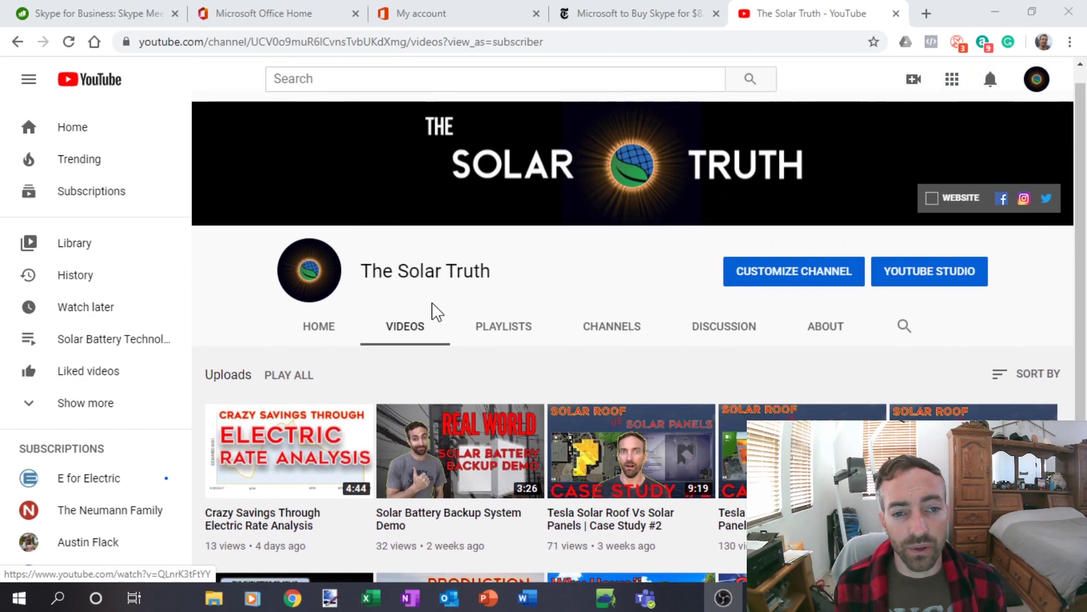
{"action": "scroll", "coordinate": [456, 311], "scroll_direction": "down", "scroll_amount": 1}
{"action": "scroll", "coordinate": [461, 310], "scroll_direction": "up", "scroll_amount": 2}
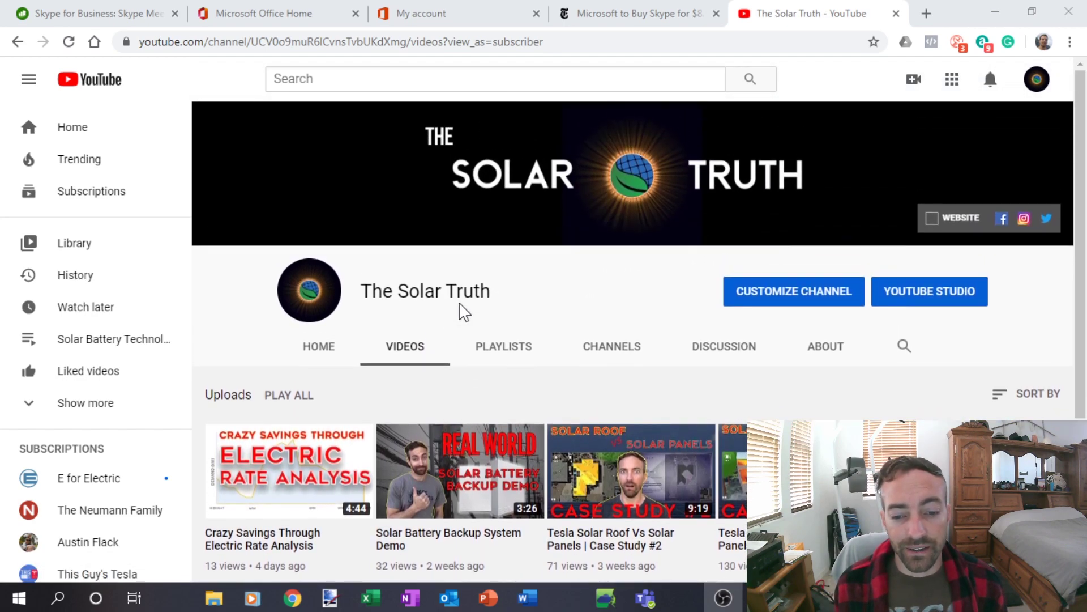